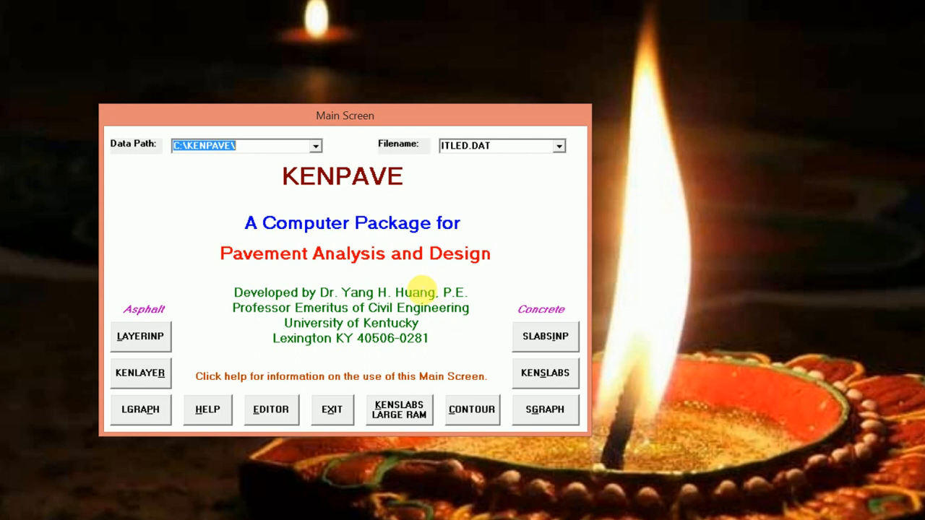
Step: Open the LAYERINP main menu and arrange its window beside the Main Screen window
{"action": "left_click", "coordinate": [142, 338]}
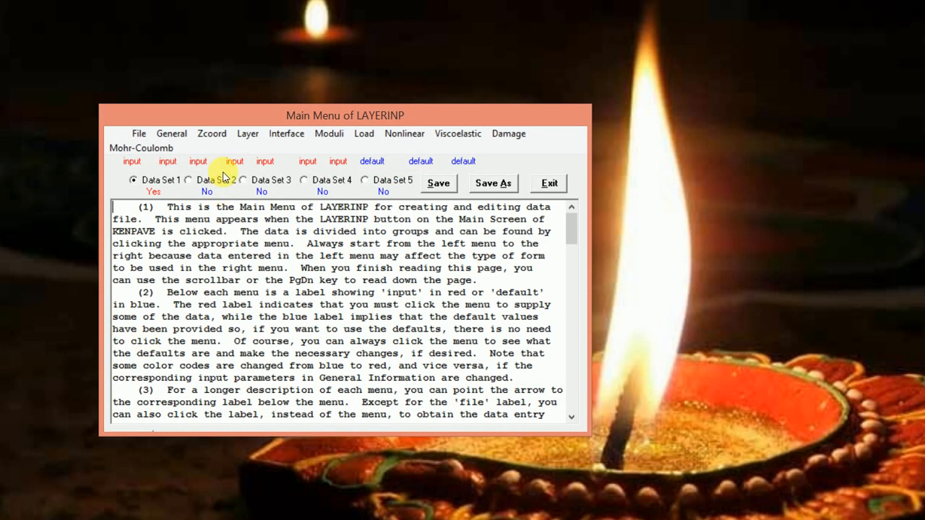
{"action": "left_click_drag", "start_coordinate": [248, 112], "coordinate": [458, 30]}
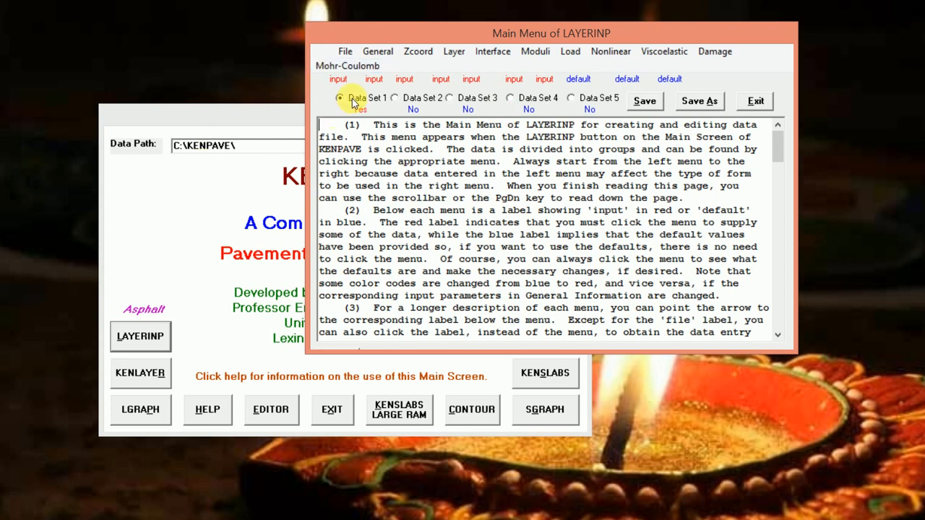
{"action": "left_click", "coordinate": [535, 33]}
{"action": "left_click_drag", "start_coordinate": [536, 33], "coordinate": [636, 24]}
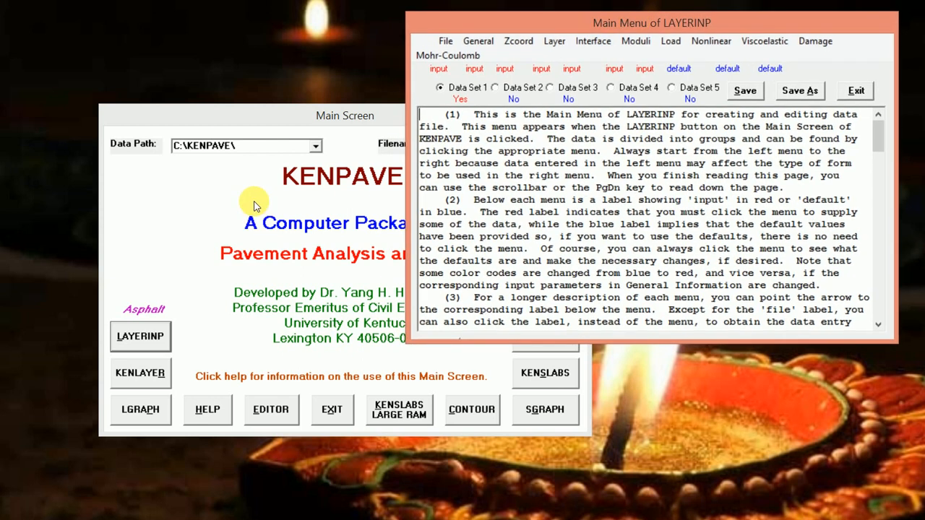
{"action": "left_click_drag", "start_coordinate": [263, 120], "coordinate": [181, 66]}
{"action": "left_click", "coordinate": [585, 173]}
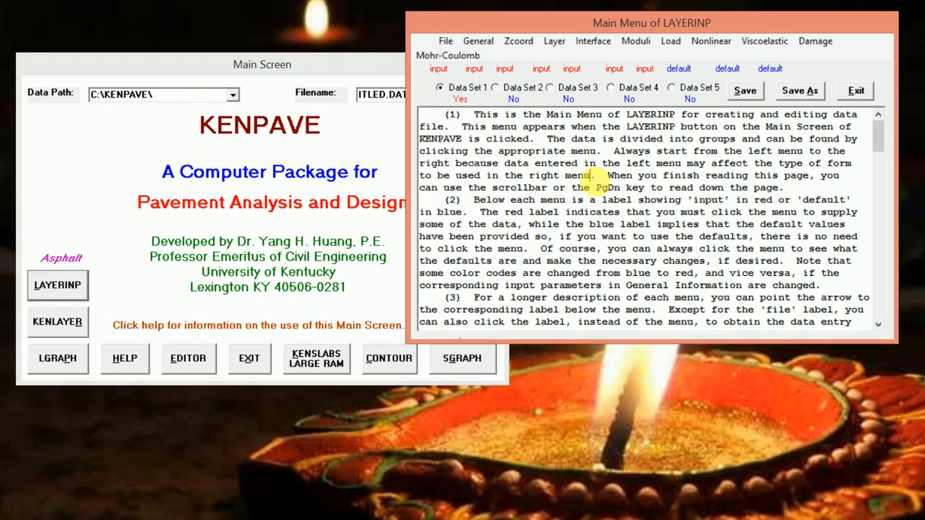
Step: Create a new LAYERINP data file
{"action": "left_click", "coordinate": [445, 42]}
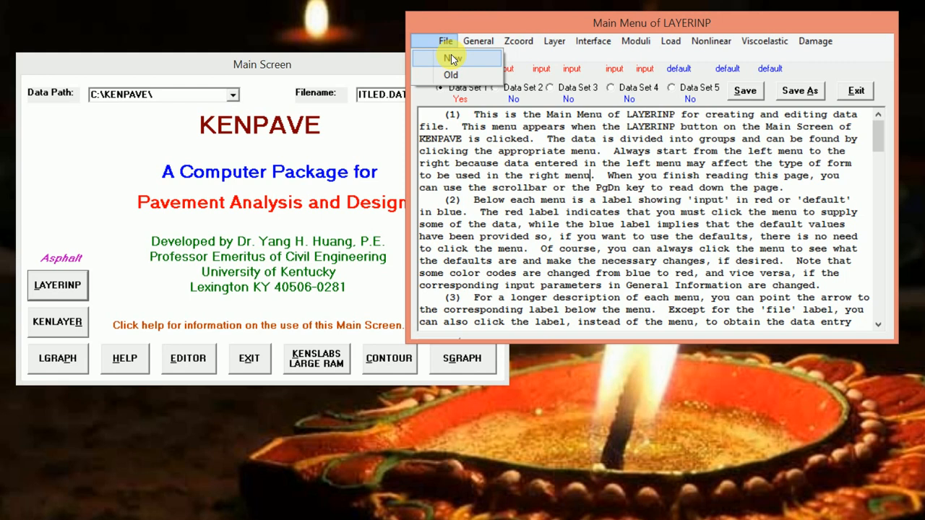
{"action": "left_click", "coordinate": [452, 59]}
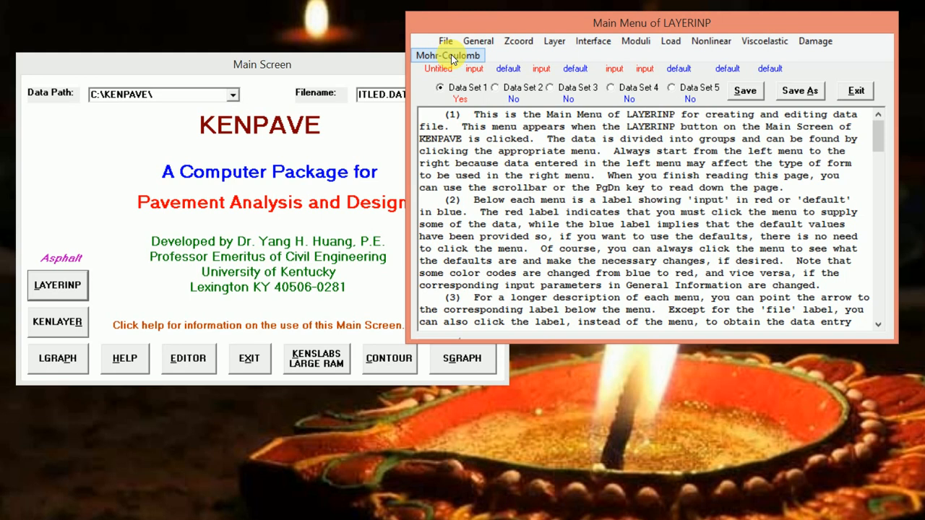
{"action": "left_click", "coordinate": [440, 41]}
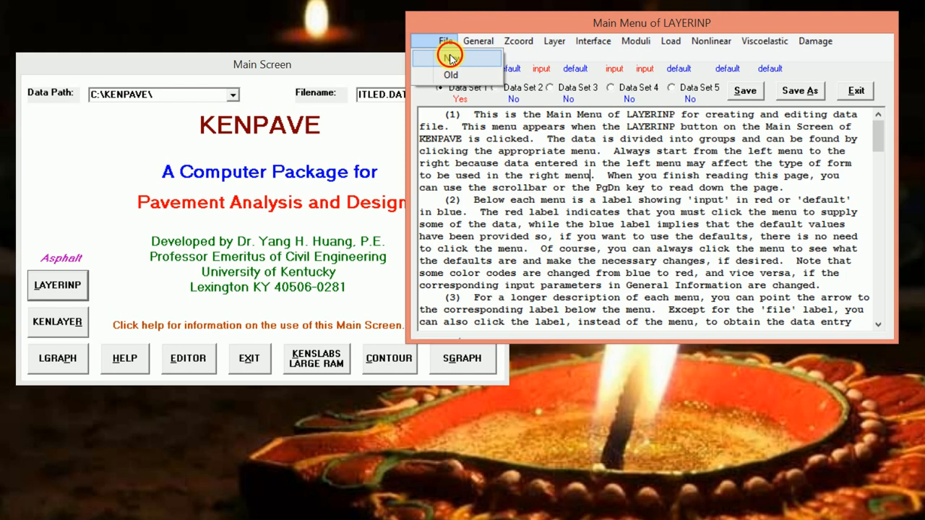
{"action": "left_click", "coordinate": [451, 59]}
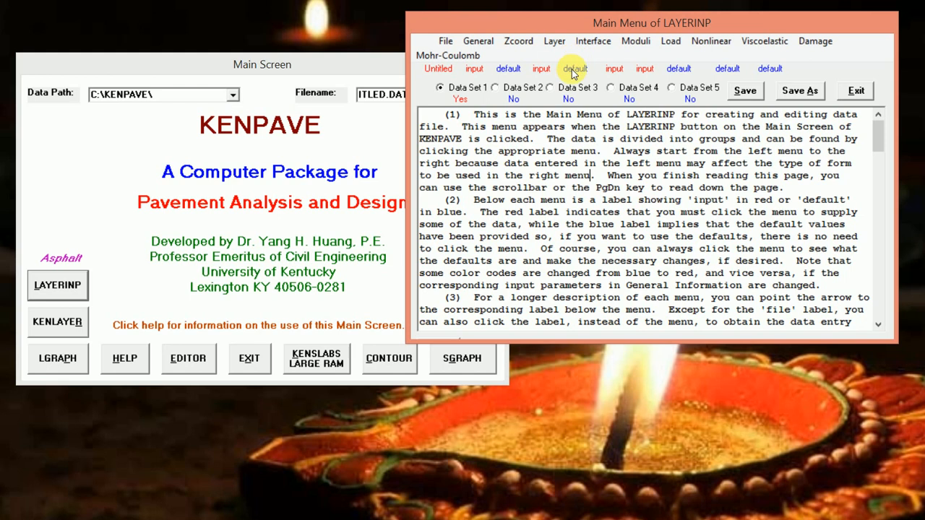
Step: View the layer thickness, Poisson's ratio and unit weight form and close it without entering data
{"action": "mouse_move", "coordinate": [587, 69]}
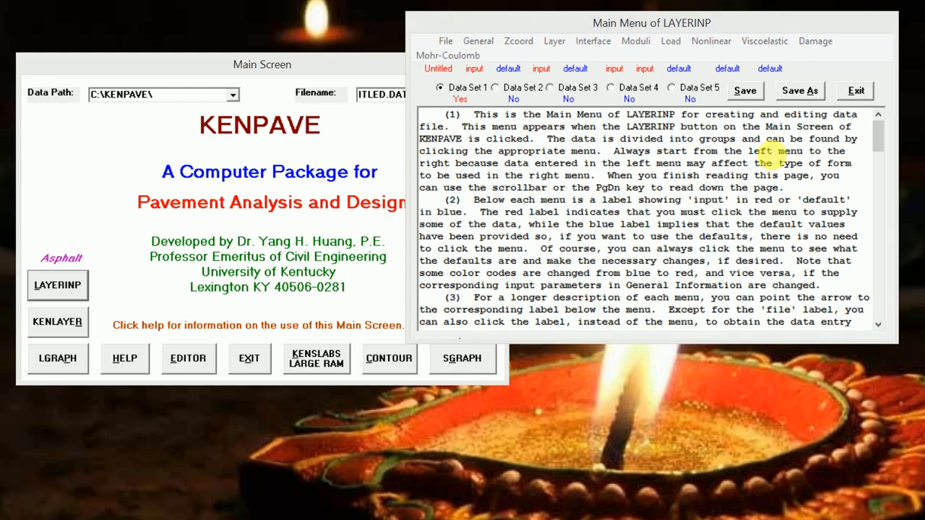
{"action": "left_click", "coordinate": [541, 72]}
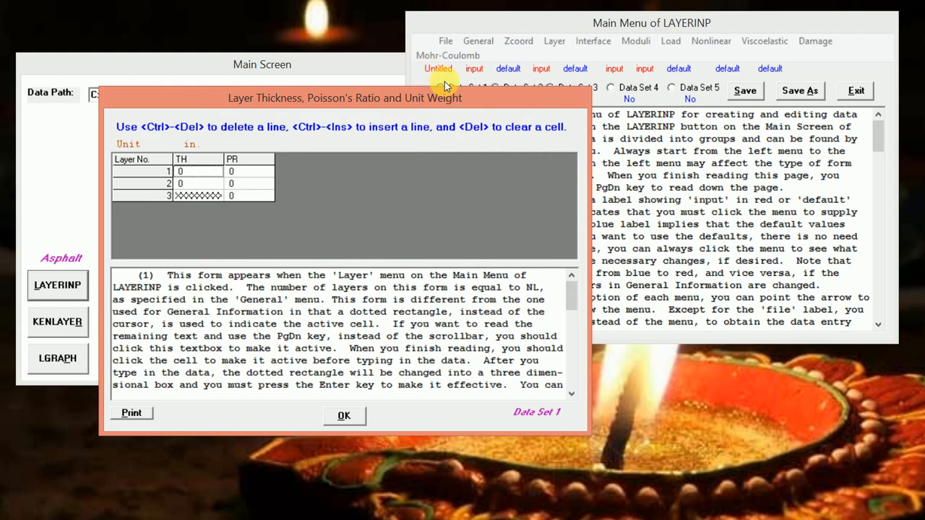
{"action": "left_click", "coordinate": [344, 417]}
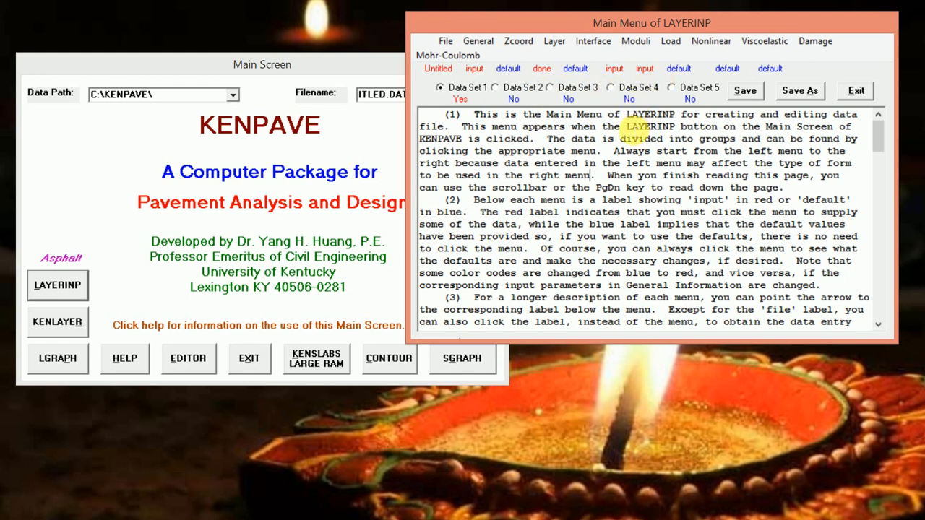
Step: Read through the LAYERINP main menu instructions on data entry, saving and exiting
{"action": "scroll", "coordinate": [567, 184], "scroll_direction": "down", "scroll_amount": 1}
{"action": "scroll", "coordinate": [567, 186], "scroll_direction": "down", "scroll_amount": 5}
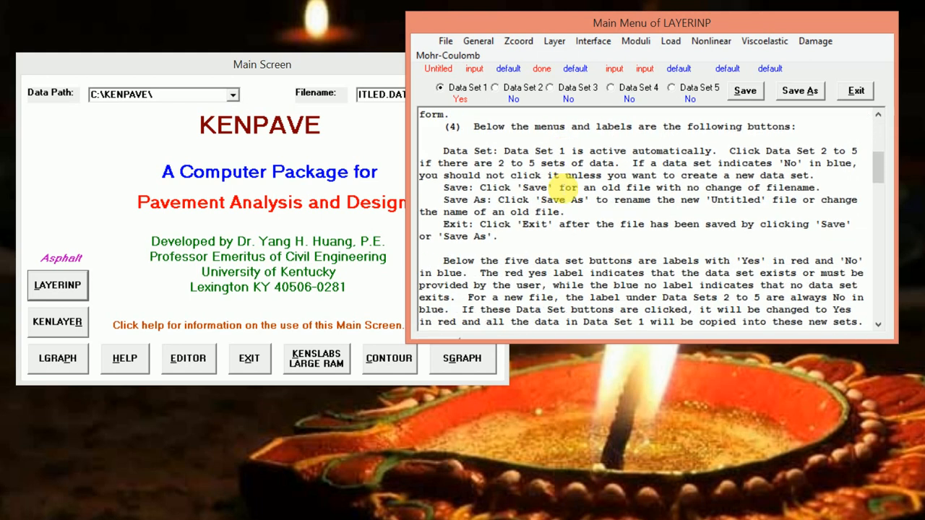
{"action": "scroll", "coordinate": [567, 187], "scroll_direction": "down", "scroll_amount": 6}
{"action": "scroll", "coordinate": [561, 185], "scroll_direction": "down", "scroll_amount": 8}
{"action": "scroll", "coordinate": [563, 186], "scroll_direction": "down", "scroll_amount": 12}
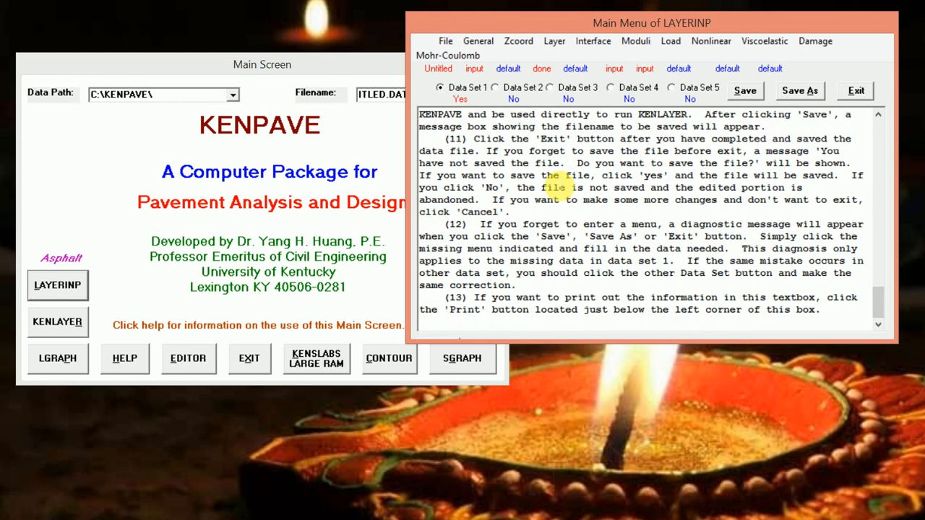
{"action": "scroll", "coordinate": [553, 186], "scroll_direction": "up", "scroll_amount": 4}
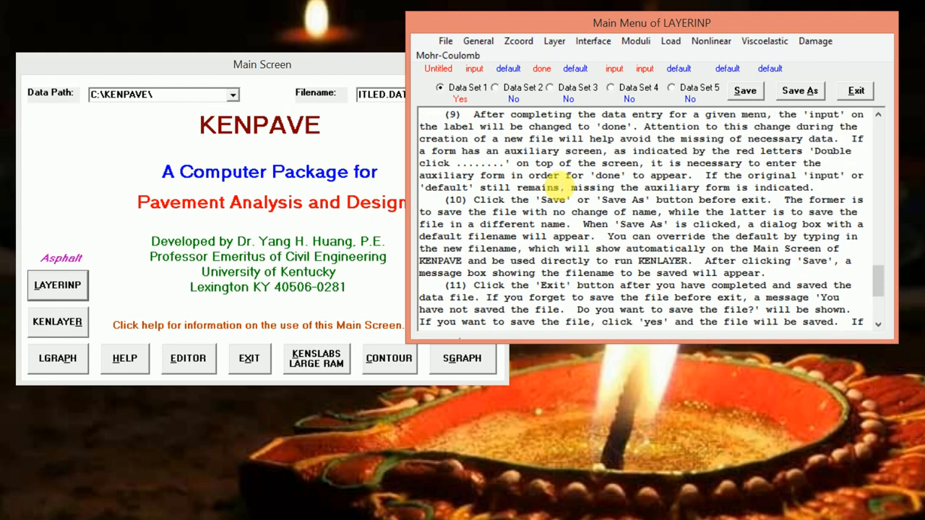
{"action": "scroll", "coordinate": [556, 187], "scroll_direction": "up", "scroll_amount": 2}
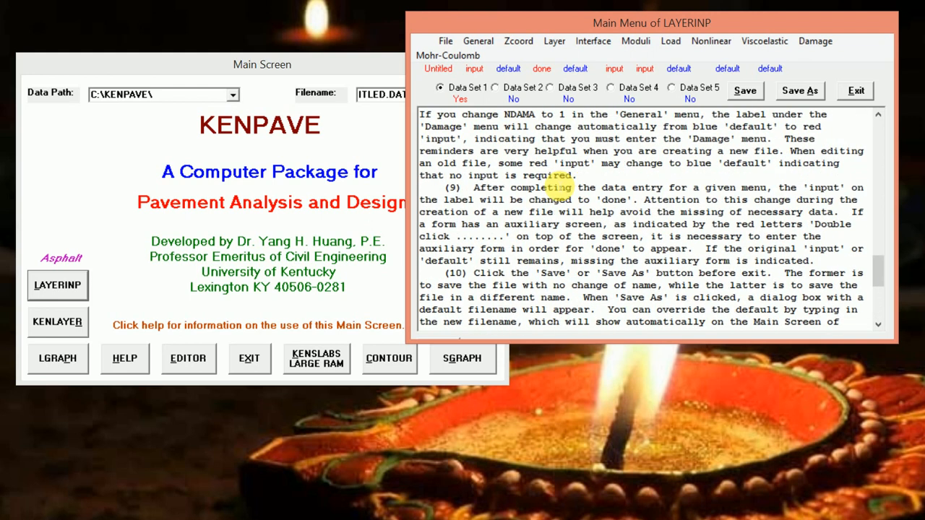
Step: Shift the Main Screen window slightly and choose a new data file again in LAYERINP
{"action": "left_click", "coordinate": [193, 194]}
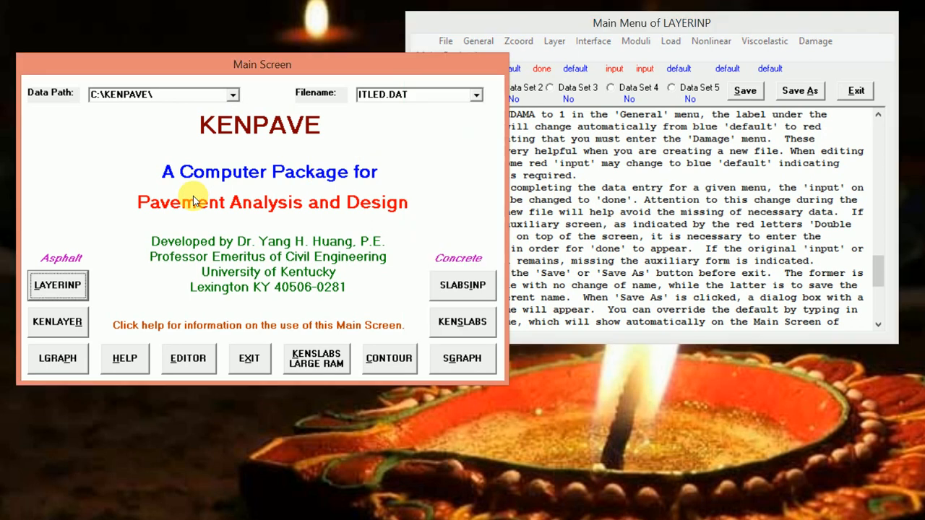
{"action": "left_click_drag", "start_coordinate": [258, 64], "coordinate": [274, 50]}
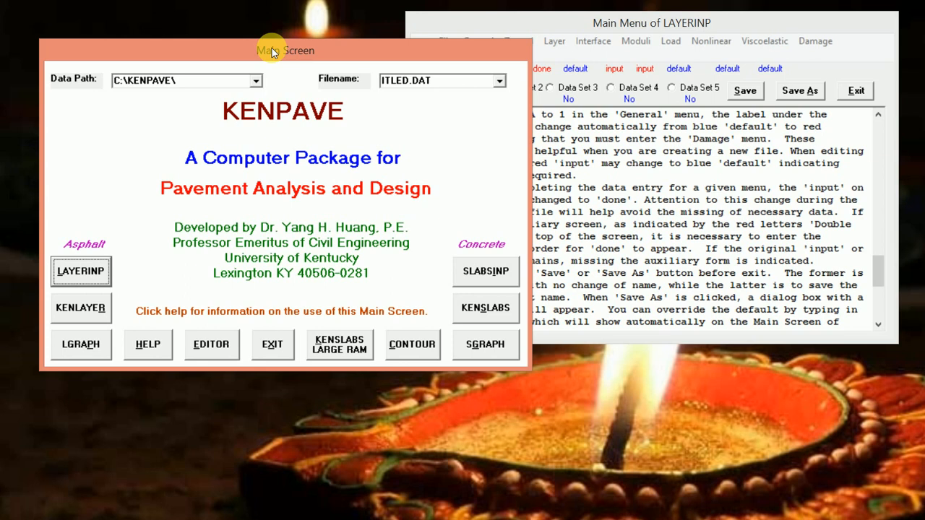
{"action": "left_click", "coordinate": [589, 123]}
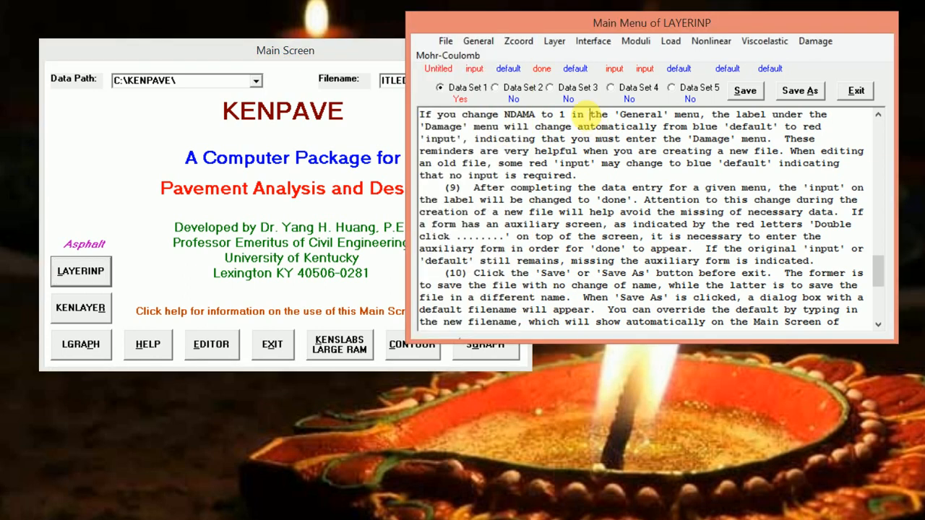
{"action": "left_click", "coordinate": [444, 40]}
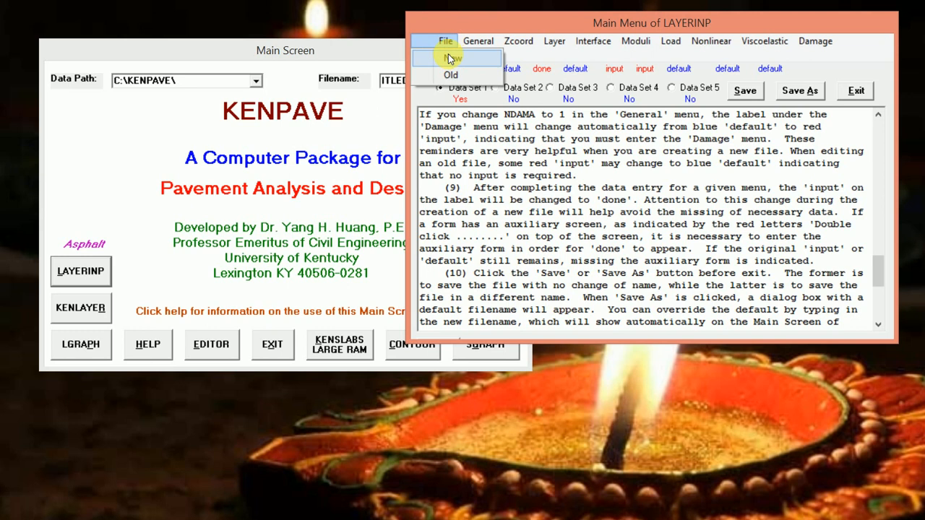
{"action": "left_click", "coordinate": [449, 59]}
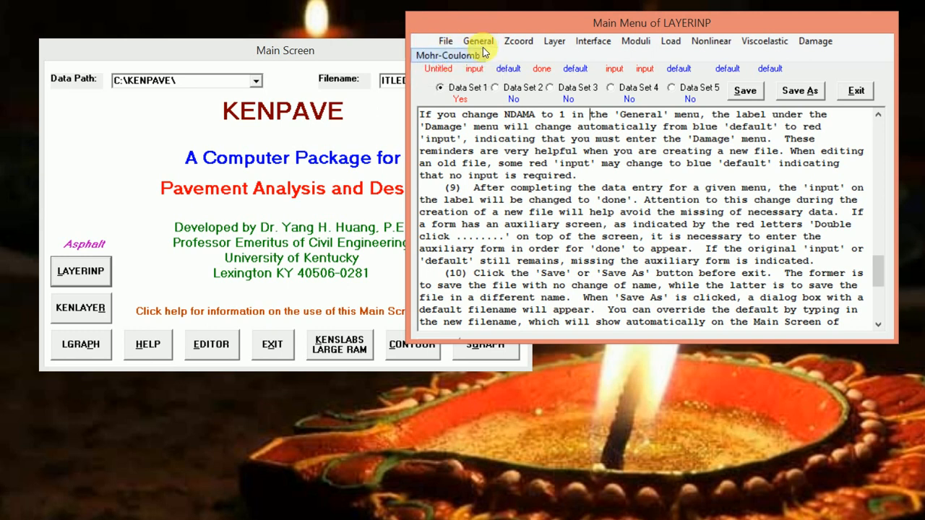
Step: Open the General Information form and enter a run title made of the person's name followed by "-Kenpave"
{"action": "left_click", "coordinate": [479, 43]}
{"action": "left_click", "coordinate": [478, 41]}
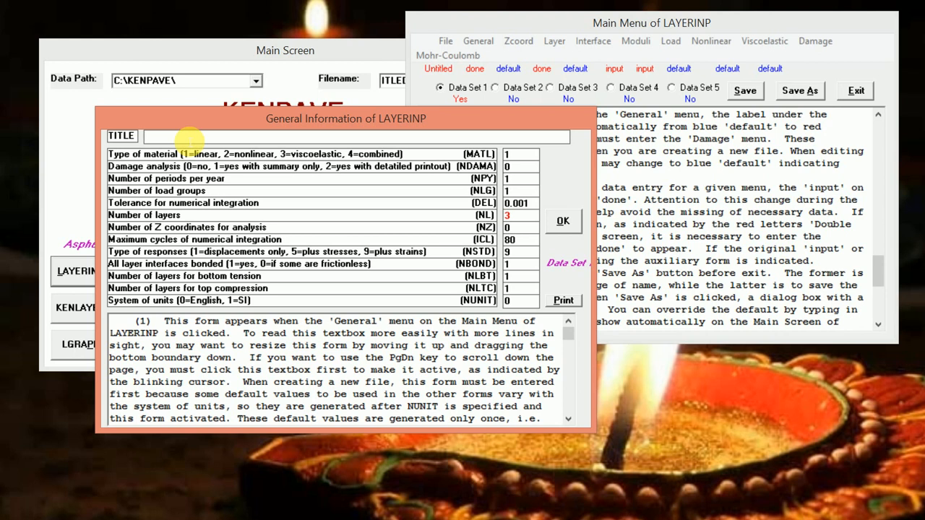
{"action": "type", "text": "Rajesh"}
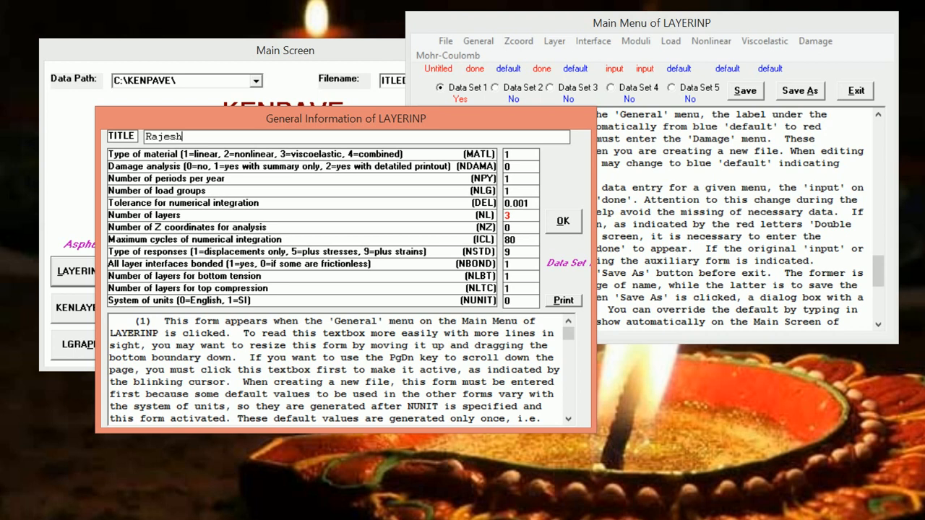
{"action": "type", "text": "-Kenpave"}
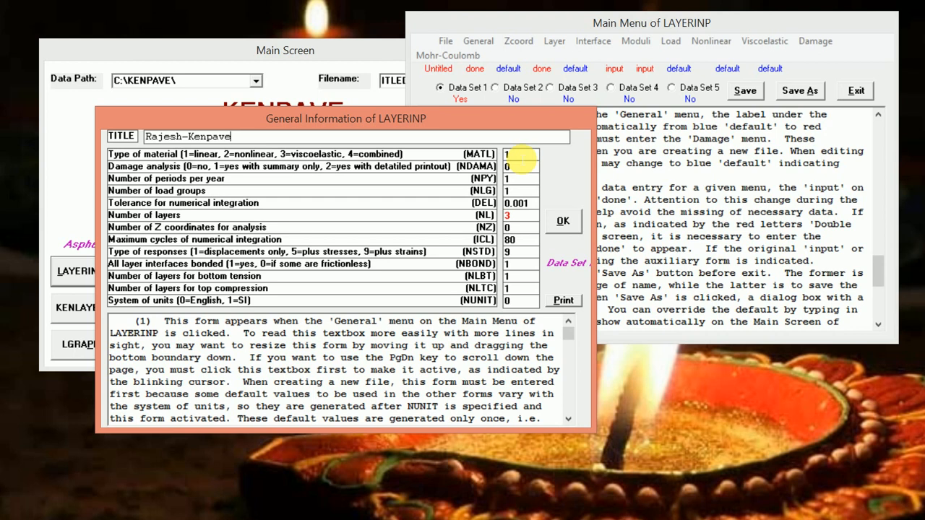
Step: Set the type of material (MATL) to 1 for linear and leave damage analysis (NDAMA) at 0
{"action": "type", "text": "1"}
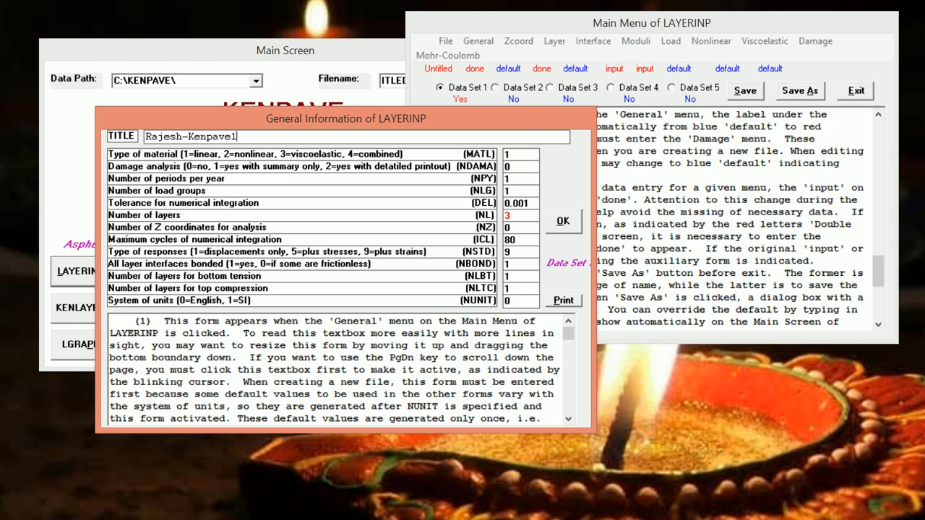
{"action": "key", "text": "BackSpace"}
{"action": "left_click", "coordinate": [515, 154]}
{"action": "key", "text": "BackSpace"}
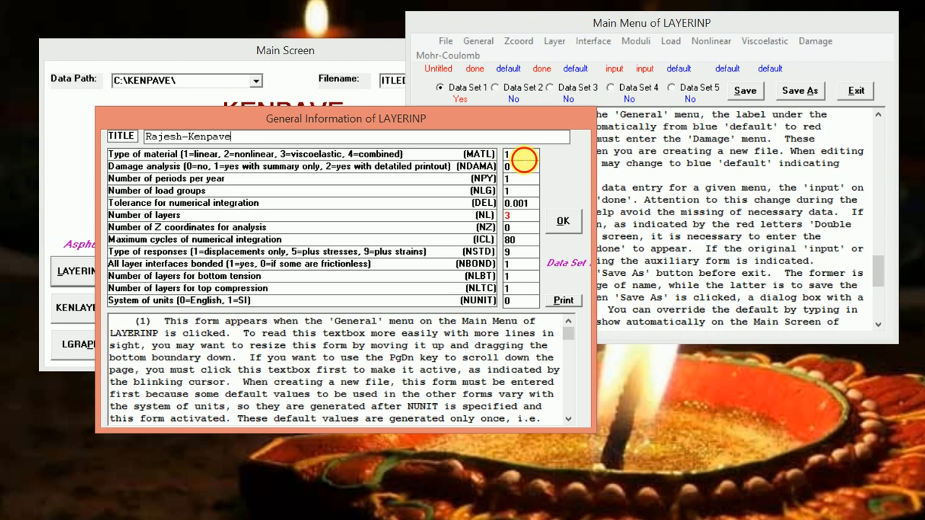
{"action": "type", "text": "1"}
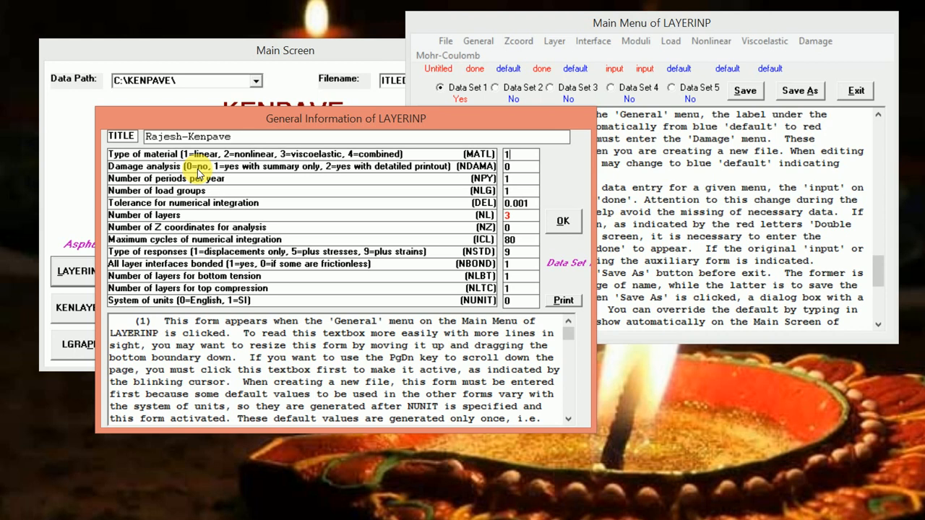
{"action": "left_click", "coordinate": [287, 519]}
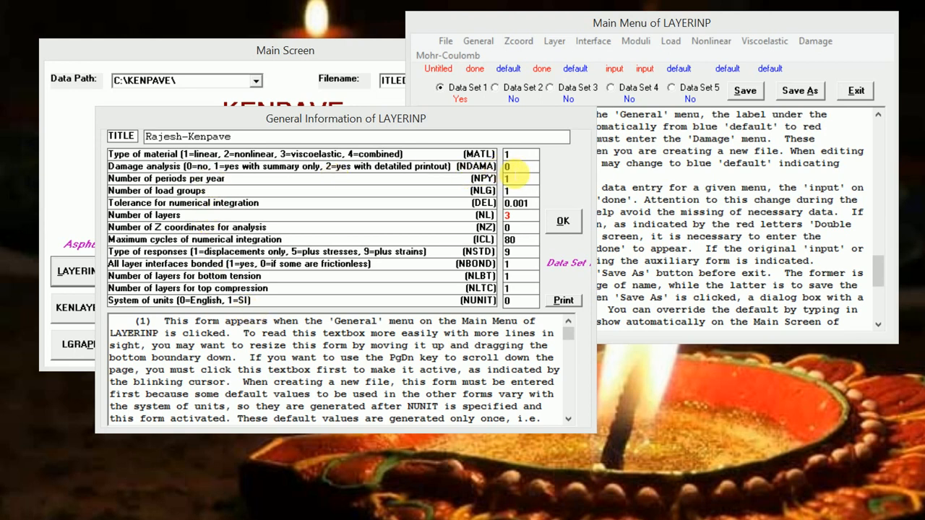
{"action": "left_click", "coordinate": [520, 168]}
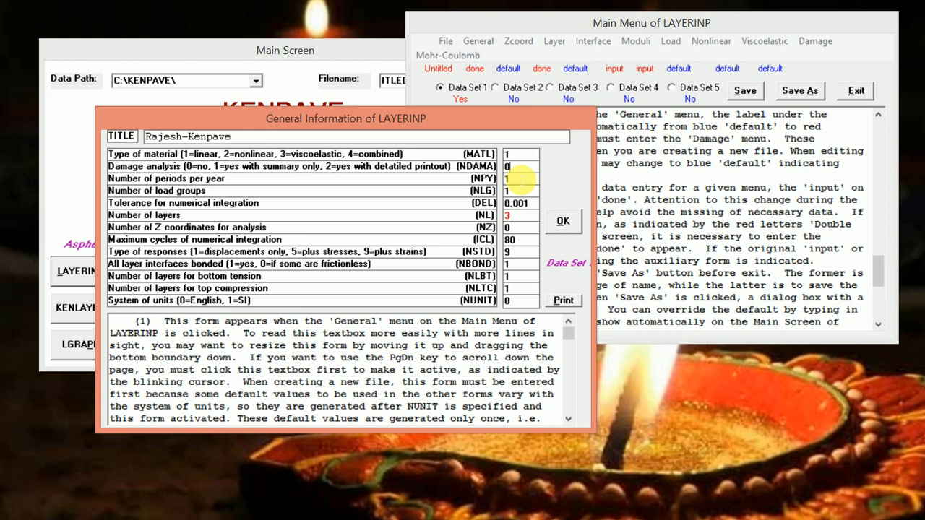
{"action": "type", "text": "1"}
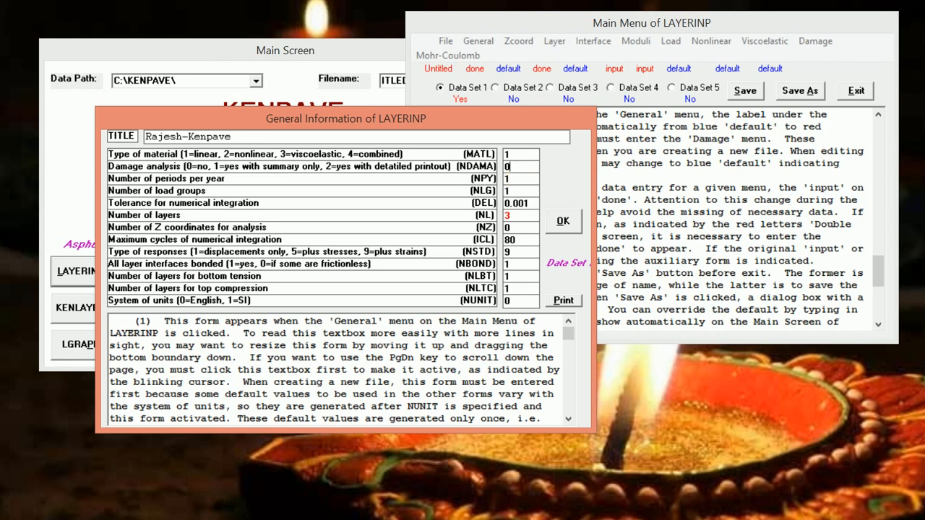
{"action": "key", "text": "BackSpace"}
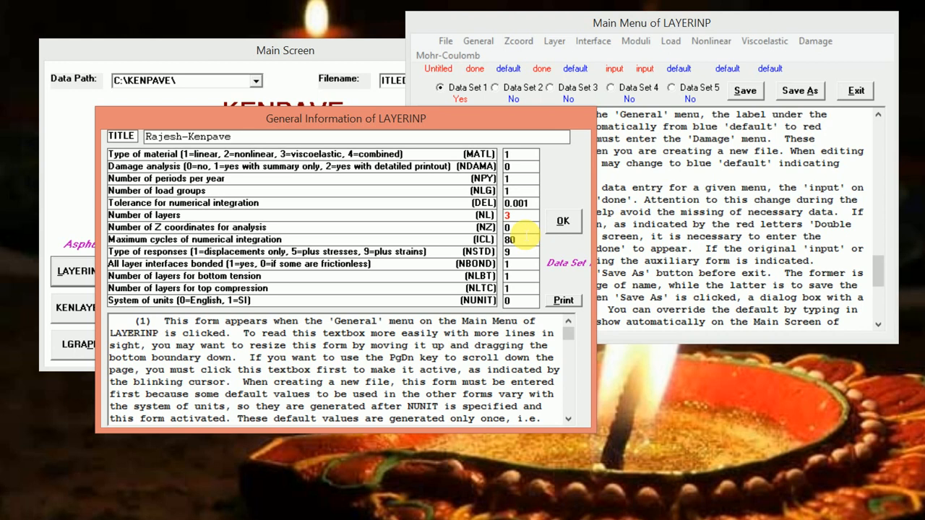
Step: Set the number of Z coordinates for analysis (NZ) to 5, keeping the system of units at 0
{"action": "left_click", "coordinate": [524, 229]}
{"action": "key", "text": "BackSpace"}
{"action": "type", "text": "5"}
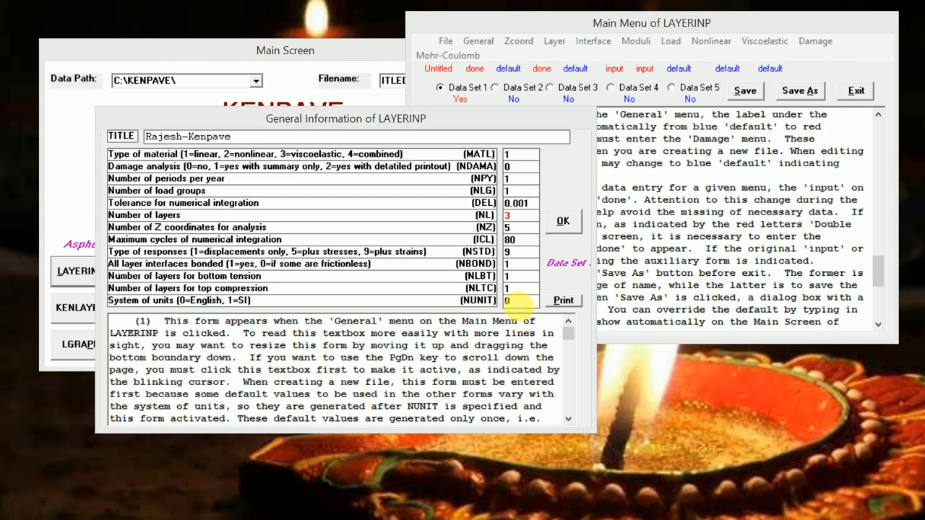
{"action": "left_click", "coordinate": [519, 302]}
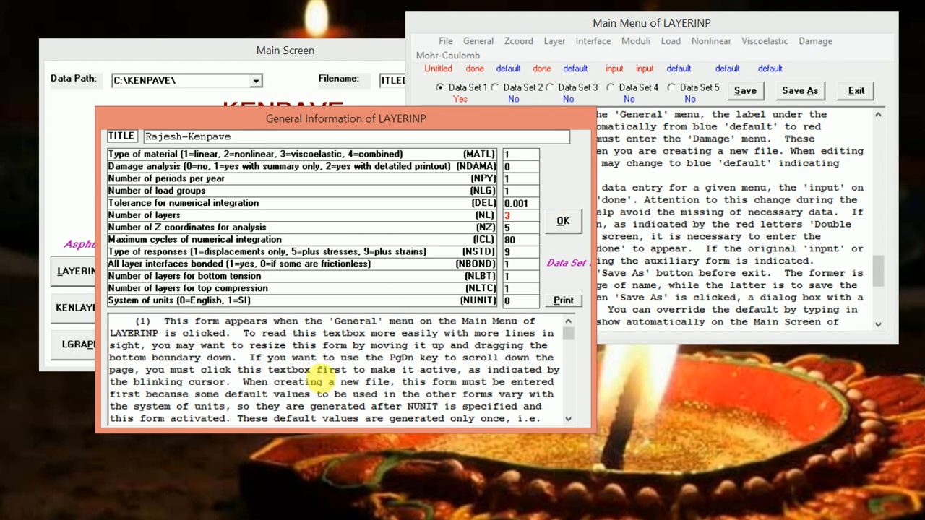
Step: Skim the explanatory notes of the General Information form and accept the form's entries
{"action": "left_click", "coordinate": [426, 383]}
{"action": "scroll", "coordinate": [427, 383], "scroll_direction": "down", "scroll_amount": 2}
{"action": "scroll", "coordinate": [427, 381], "scroll_direction": "down", "scroll_amount": 12}
{"action": "scroll", "coordinate": [425, 391], "scroll_direction": "up", "scroll_amount": 8}
{"action": "scroll", "coordinate": [425, 382], "scroll_direction": "up", "scroll_amount": 3}
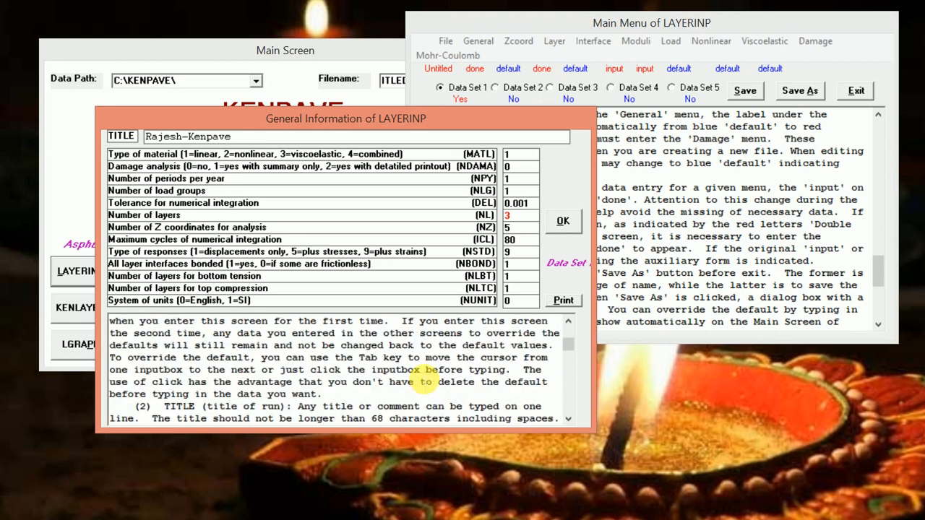
{"action": "scroll", "coordinate": [425, 381], "scroll_direction": "up", "scroll_amount": 2}
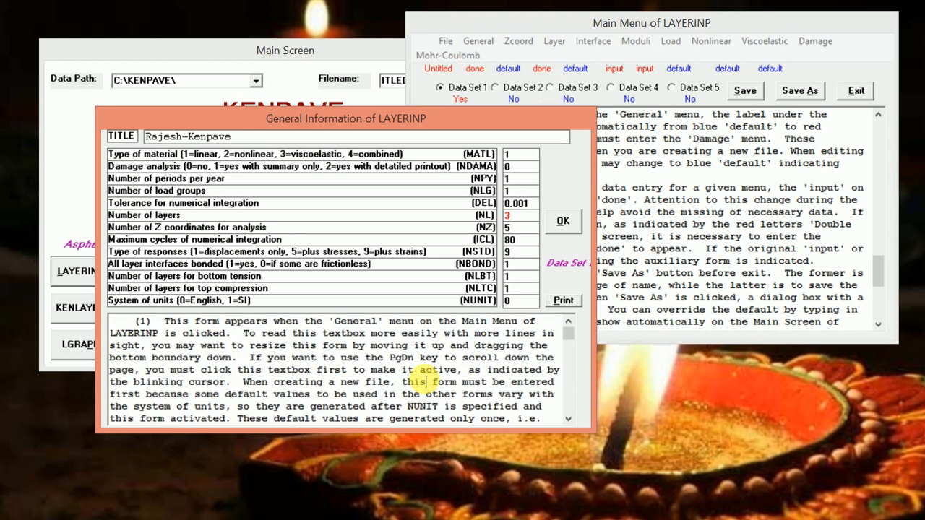
{"action": "left_click", "coordinate": [567, 222]}
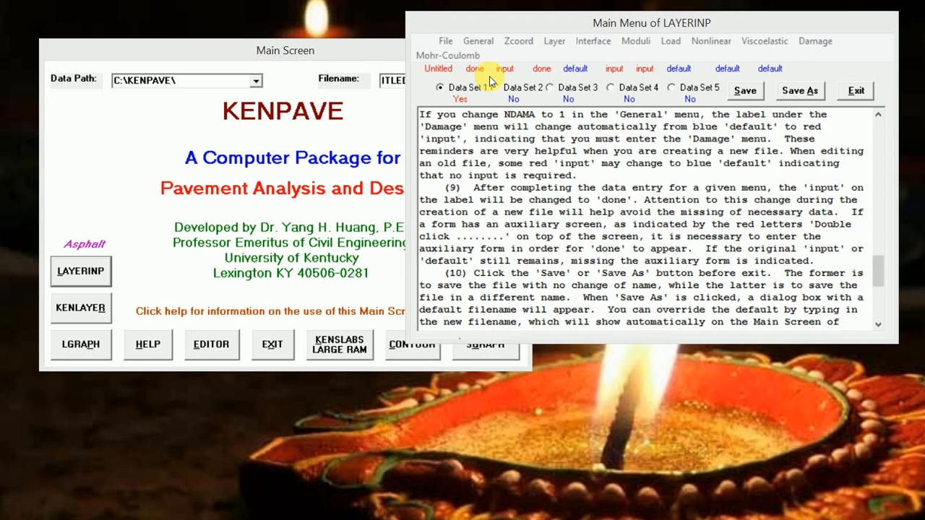
Step: Recheck the entries of the General Information form and accept them
{"action": "left_click", "coordinate": [478, 42]}
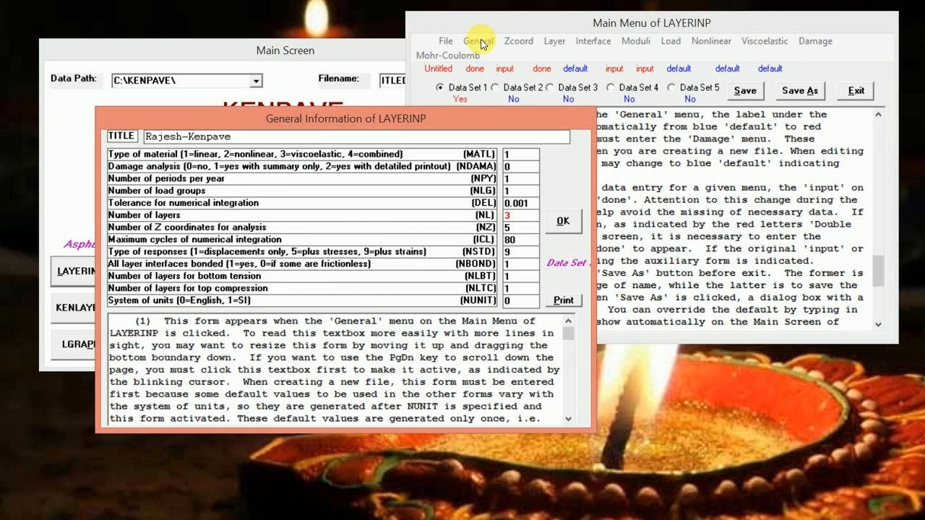
{"action": "left_click", "coordinate": [563, 221]}
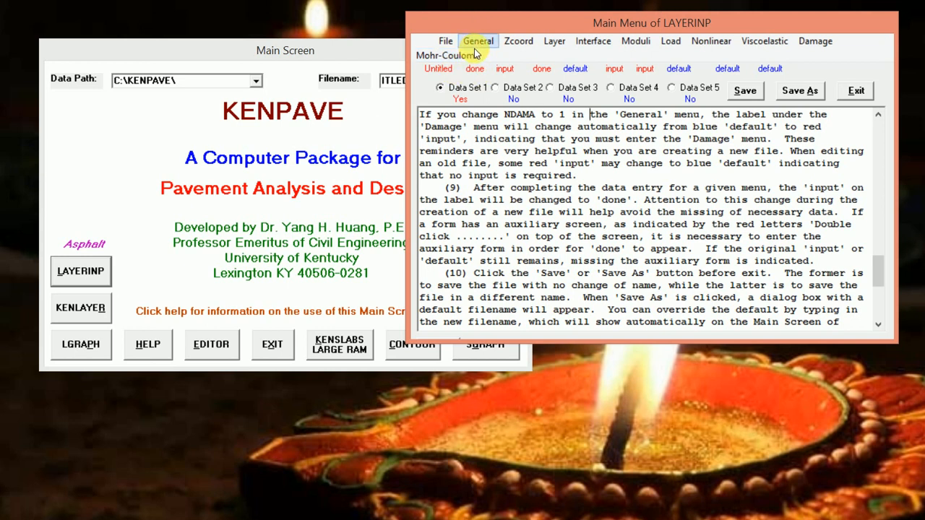
Step: In the Z coordinates form, set the ZC of points 1, 2 and 3 to 1, 5.99 and 6.01 in
{"action": "left_click", "coordinate": [526, 44]}
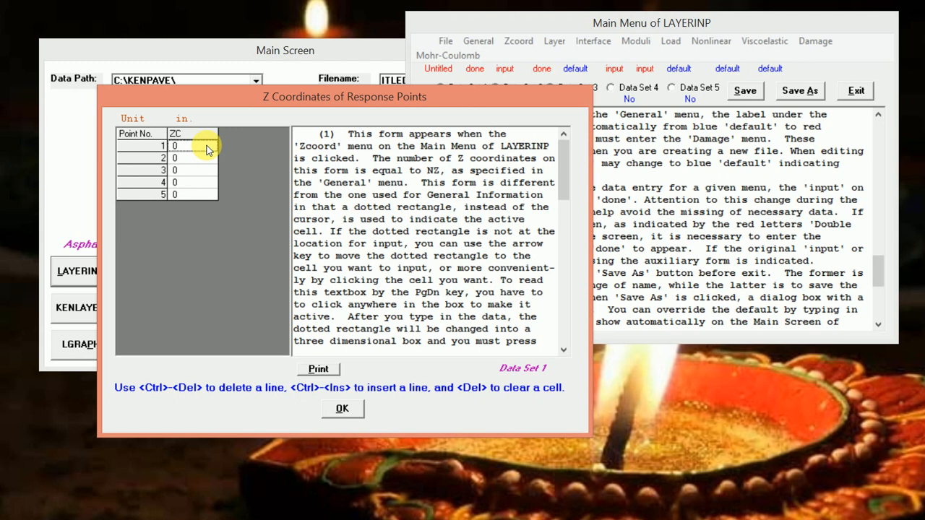
{"action": "type", "text": "1"}
{"action": "left_click", "coordinate": [209, 149]}
{"action": "left_click", "coordinate": [188, 160]}
{"action": "type", "text": ".99"}
{"action": "key", "text": "Return"}
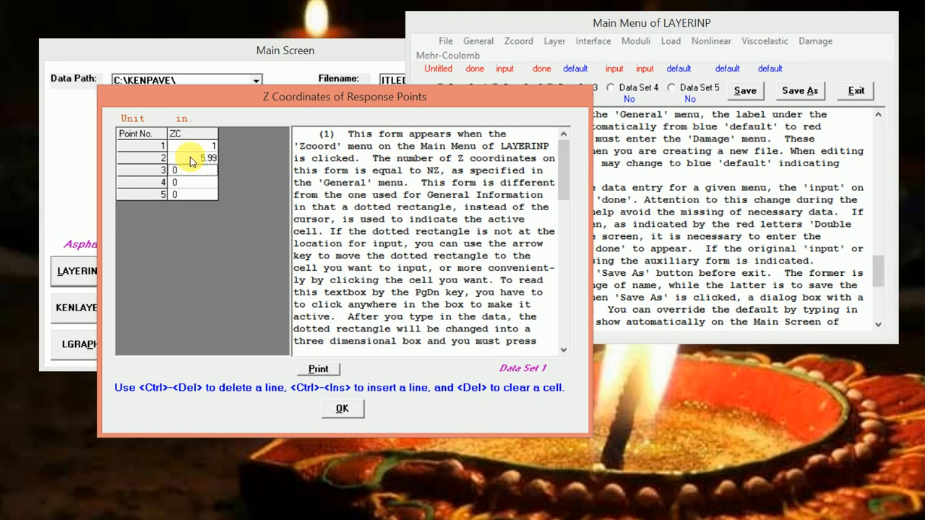
{"action": "type", "text": "6.01"}
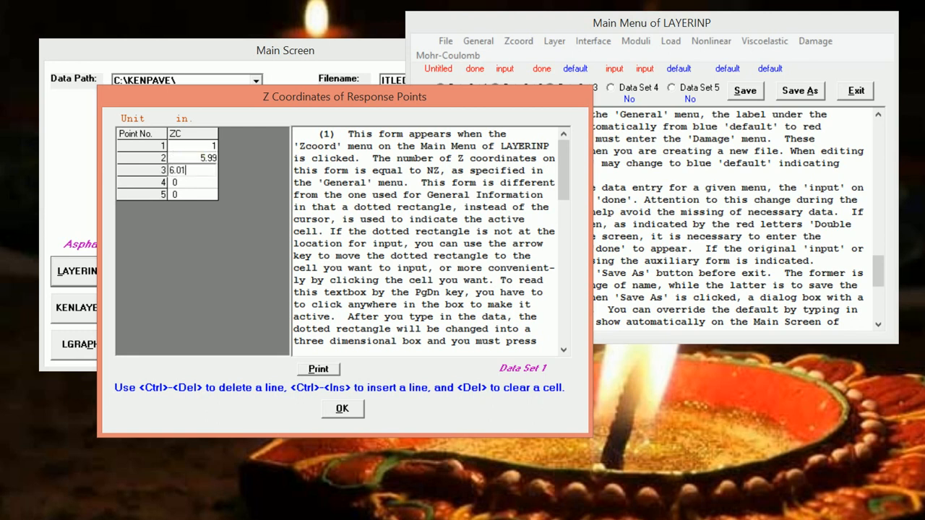
{"action": "key", "text": "Return"}
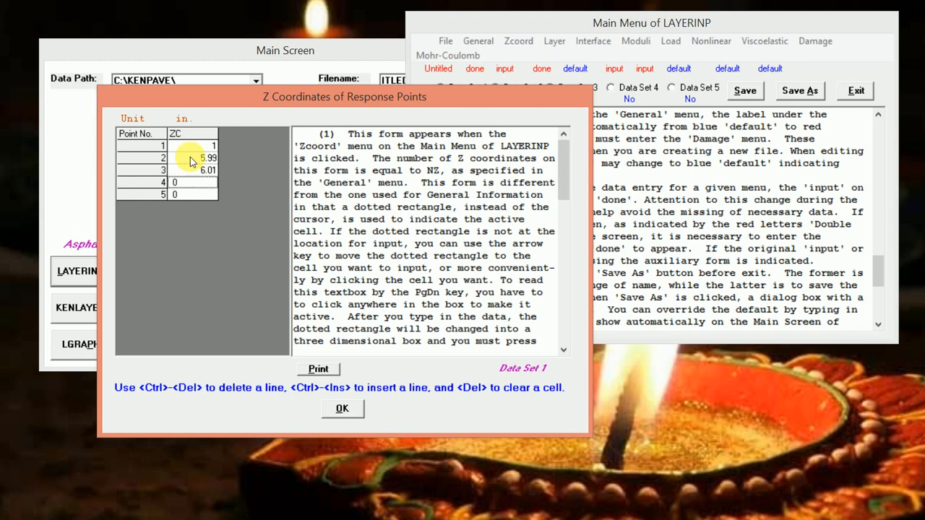
Step: Set the ZC of points 4 and 5 to 13.99 and 14.01 in. and accept the Z coordinates
{"action": "type", "text": "14"}
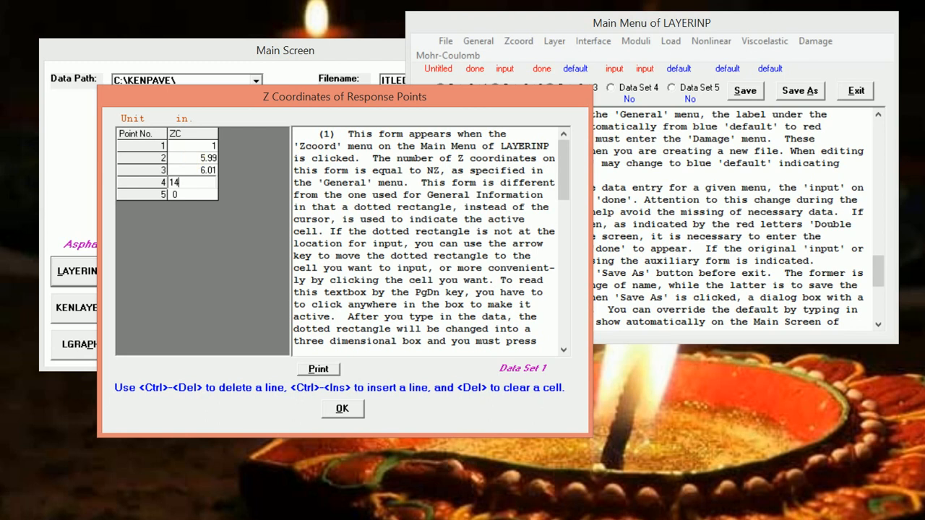
{"action": "key", "text": "BackSpace"}
{"action": "type", "text": "3.99"}
{"action": "key", "text": "Return"}
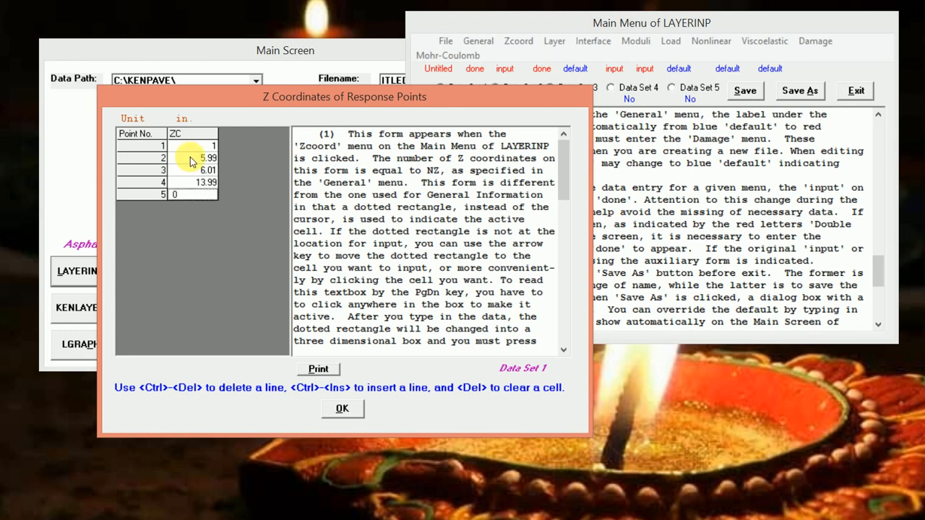
{"action": "type", "text": "14.01"}
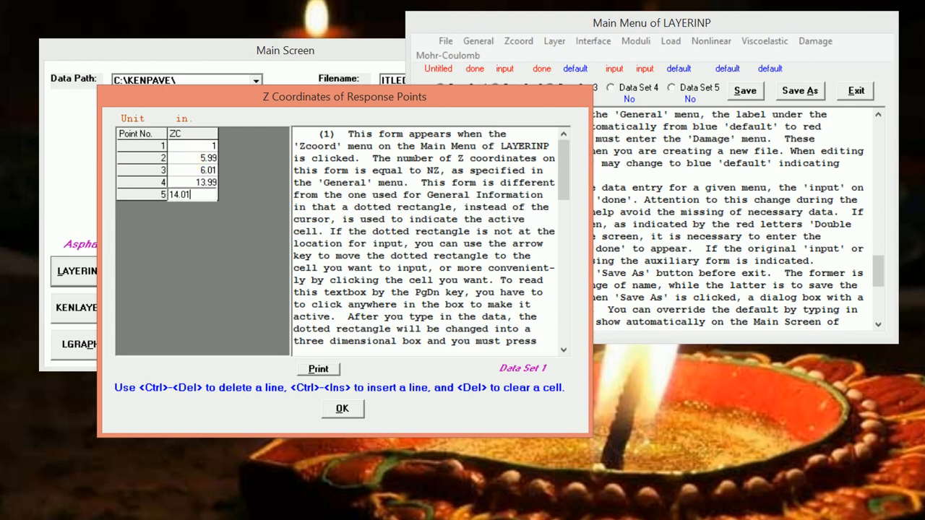
{"action": "left_click", "coordinate": [192, 160]}
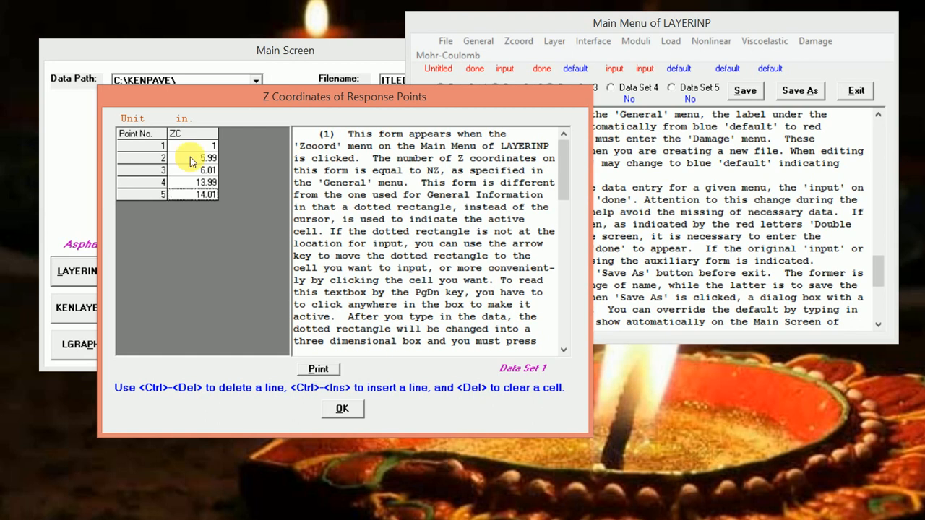
{"action": "left_click", "coordinate": [337, 413]}
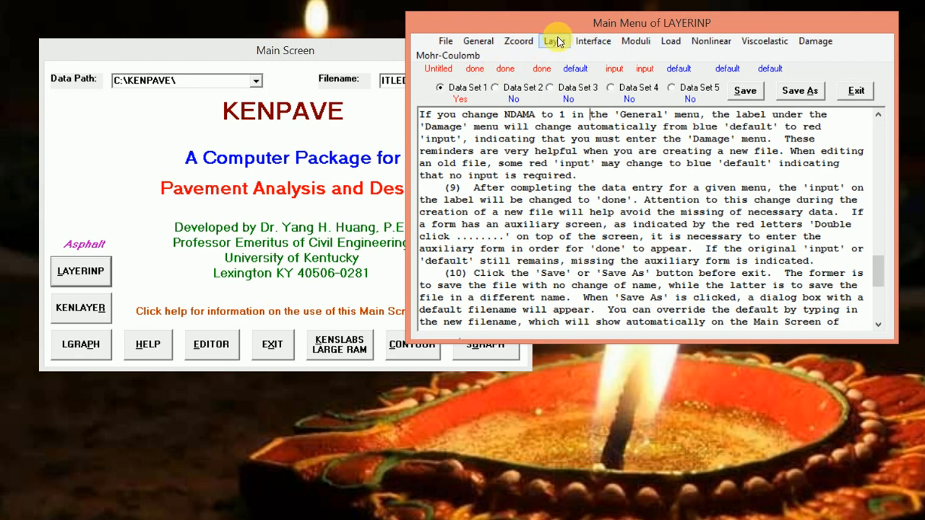
Step: In the Layer form, give layer 1 a thickness of 6 in. and a Poisson's ratio of 0.5
{"action": "left_click", "coordinate": [554, 42]}
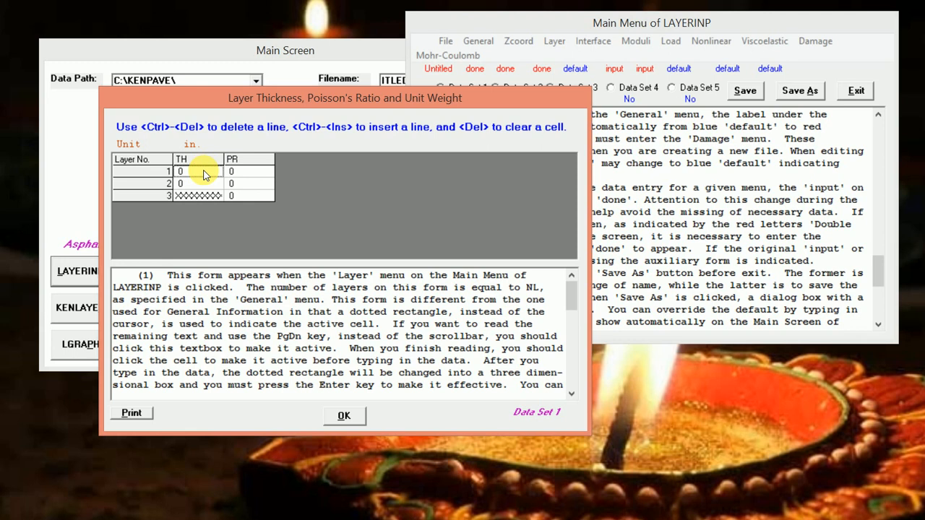
{"action": "type", "text": "6"}
{"action": "key", "text": "Return"}
{"action": "type", "text": "0.5"}
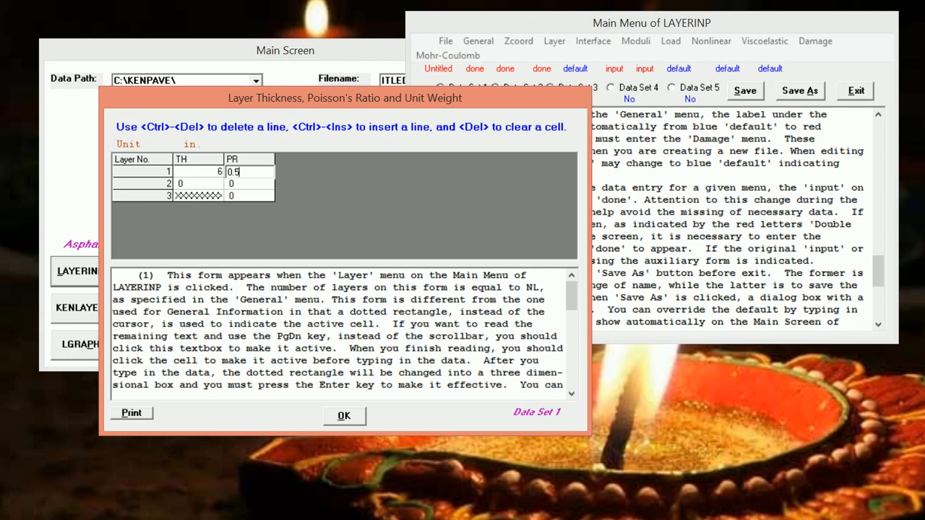
{"action": "left_click", "coordinate": [205, 175]}
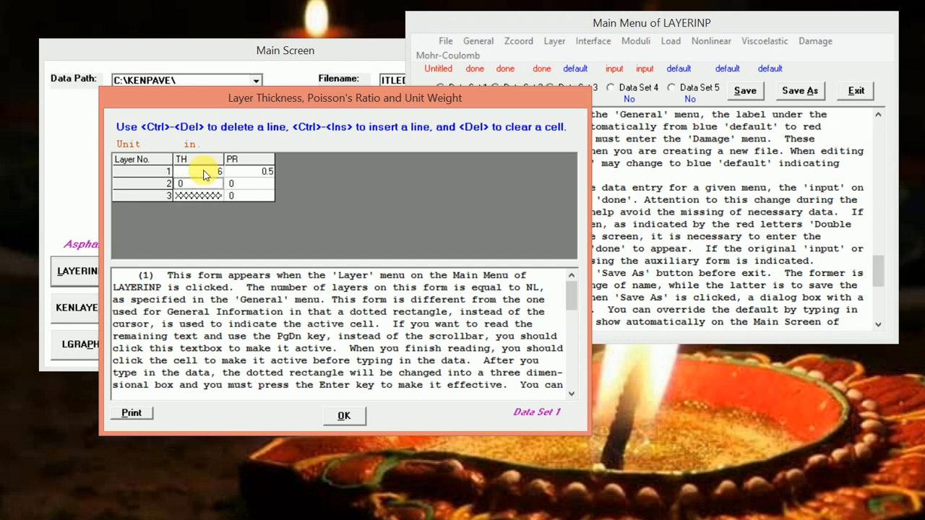
Step: Set layer 2 to 8 in. thickness and Poisson's ratio 0.5, give layer 3 a ratio of 0.5, and accept the layer data
{"action": "type", "text": "8"}
{"action": "key", "text": "Return"}
{"action": "type", "text": "0.5"}
{"action": "key", "text": "Return"}
{"action": "type", "text": ".5"}
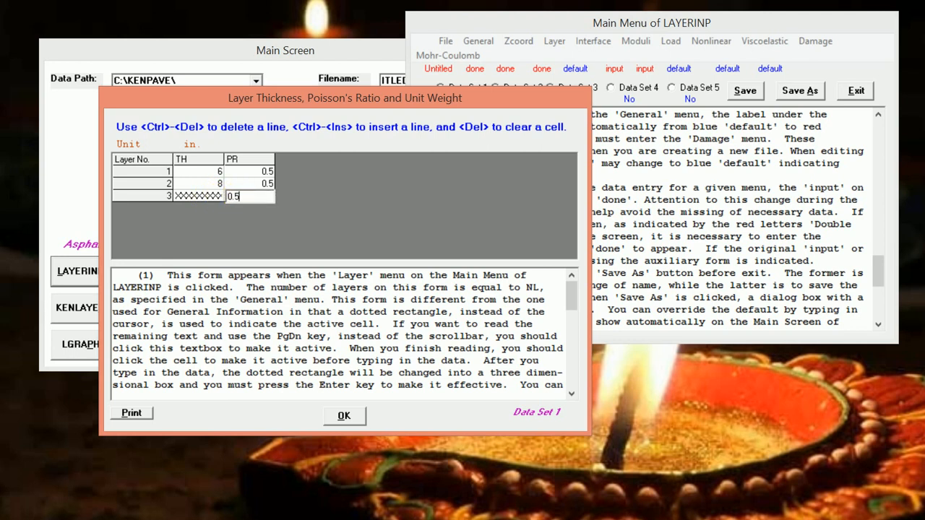
{"action": "key", "text": "Return"}
{"action": "left_click", "coordinate": [344, 416]}
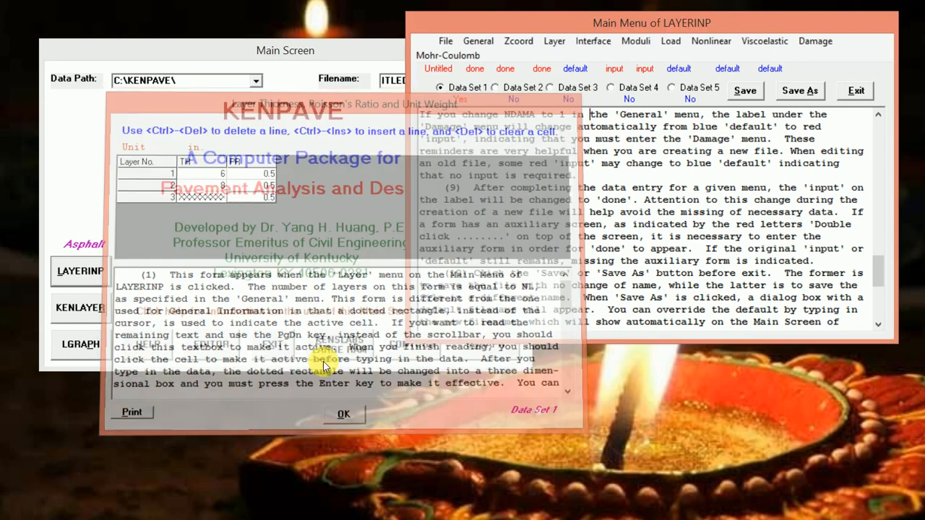
Step: Open the layer moduli for Period 1 and set the elastic modulus of layer 1 to 400000 psi
{"action": "left_click", "coordinate": [636, 41]}
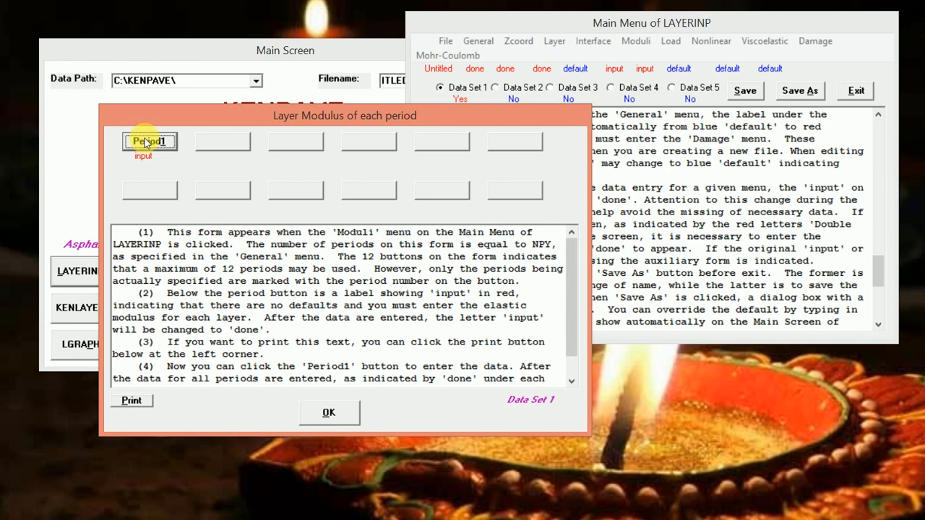
{"action": "left_click", "coordinate": [147, 141]}
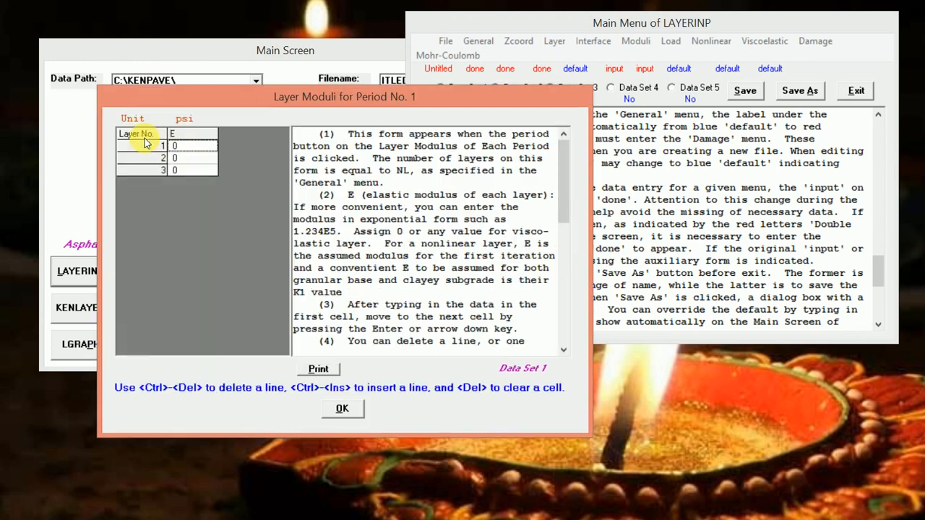
{"action": "left_click", "coordinate": [192, 151]}
{"action": "type", "text": "4"}
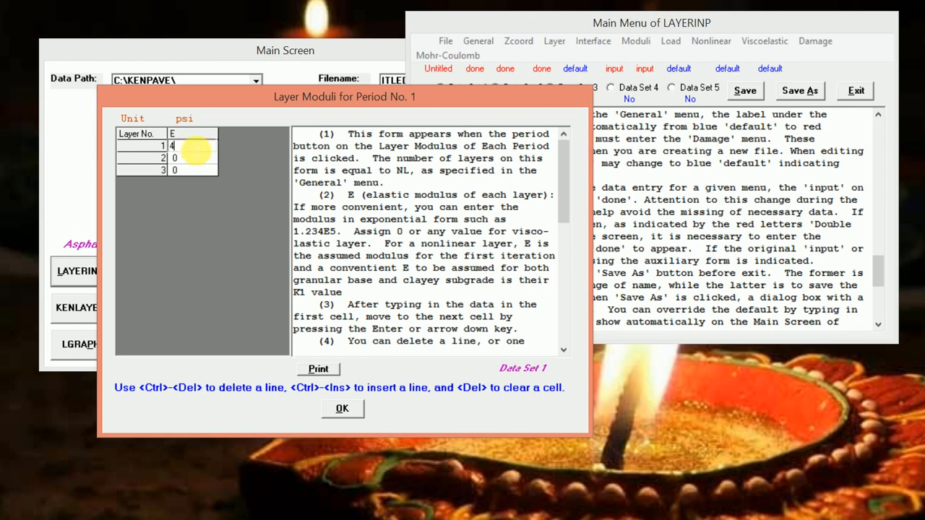
{"action": "type", "text": "0000"}
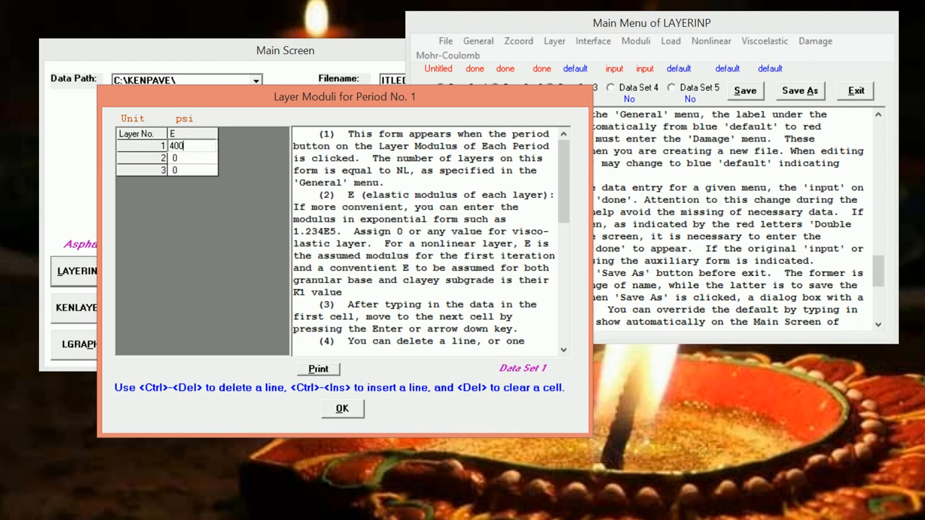
{"action": "type", "text": "0"}
{"action": "key", "text": "Return"}
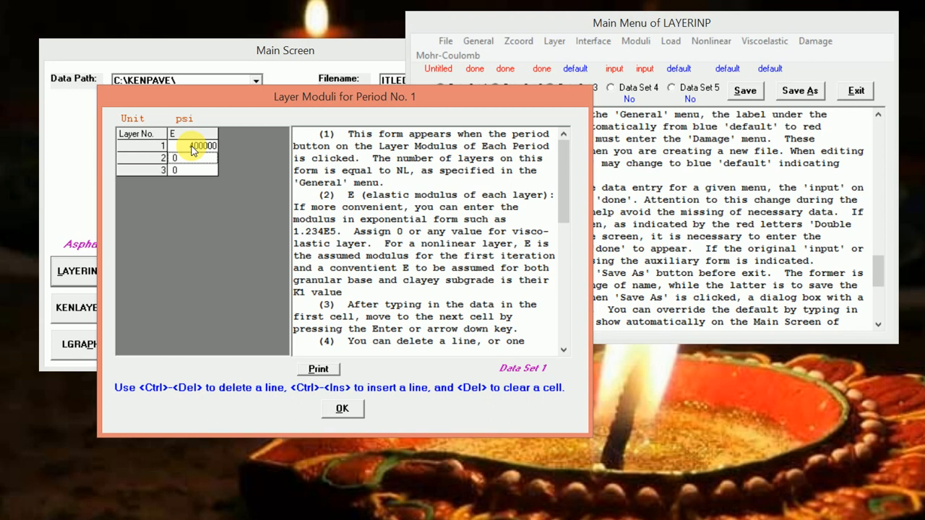
Step: Set the elastic moduli of layers 2 and 3 to 20000 and 10000 psi and accept the moduli forms
{"action": "type", "text": "000"}
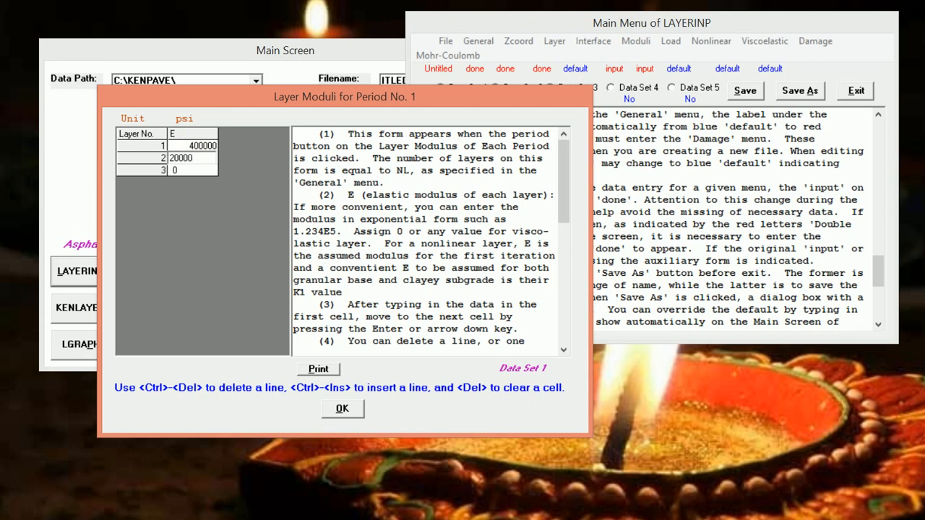
{"action": "left_click", "coordinate": [193, 149]}
{"action": "type", "text": "1000"}
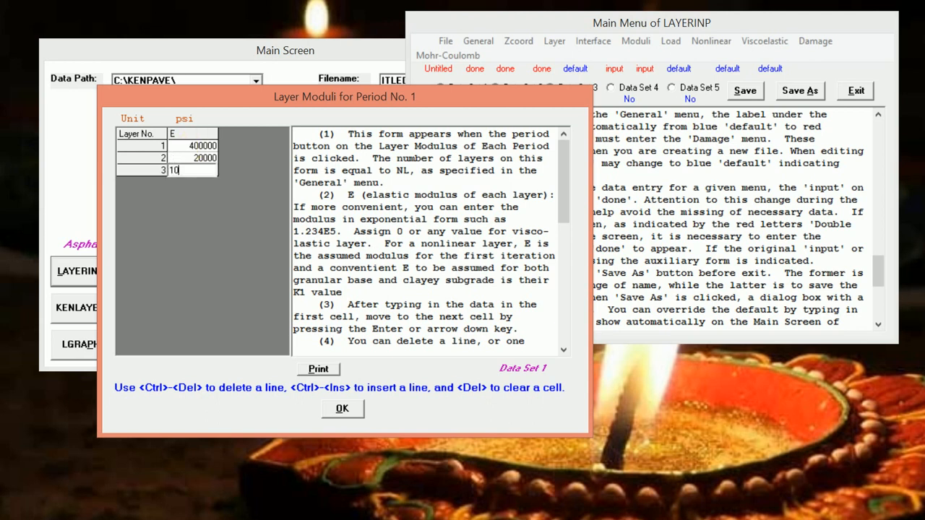
{"action": "type", "text": "0"}
{"action": "left_click", "coordinate": [193, 149]}
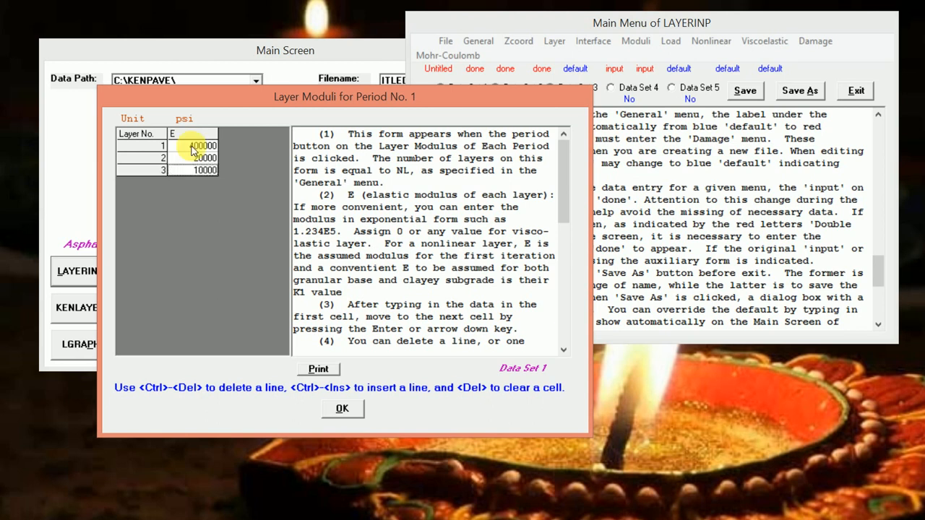
{"action": "left_click", "coordinate": [342, 409]}
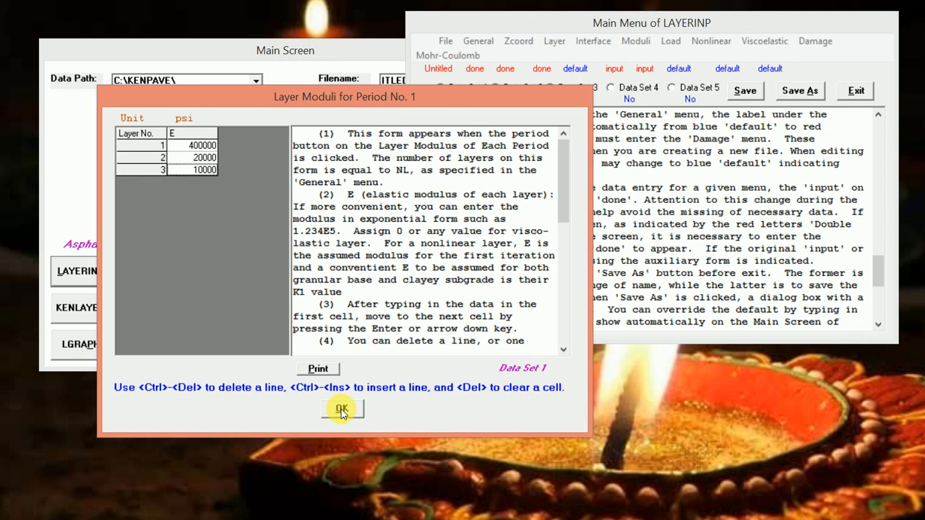
{"action": "left_click", "coordinate": [329, 415]}
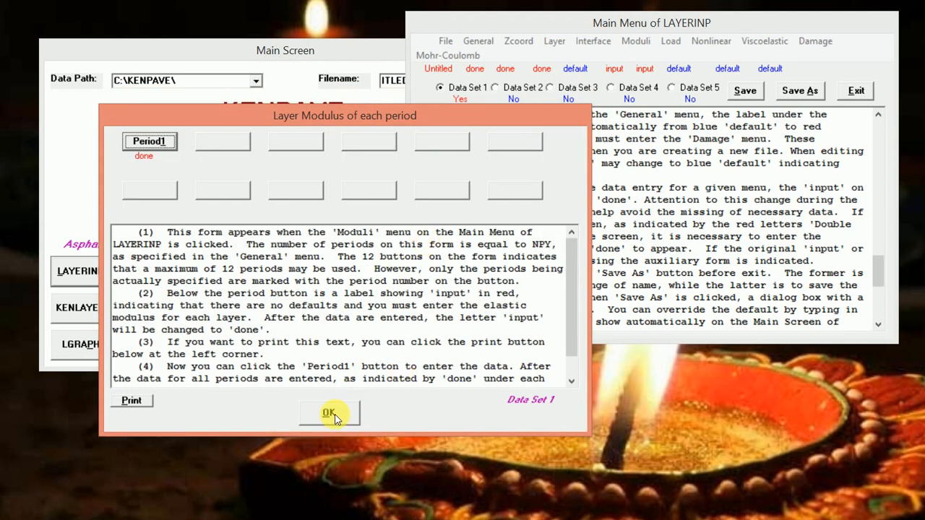
{"action": "left_click", "coordinate": [334, 417]}
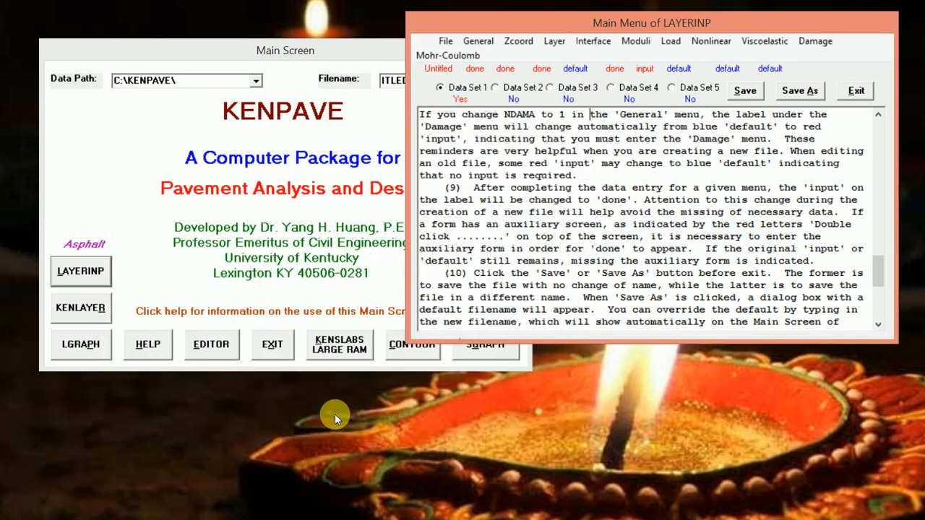
Step: In the Load Information form, set load group 1 to LOAD 0, contact radius (CR) 4.8 in. and contact pressure (CP) 120 psi
{"action": "left_click", "coordinate": [671, 42]}
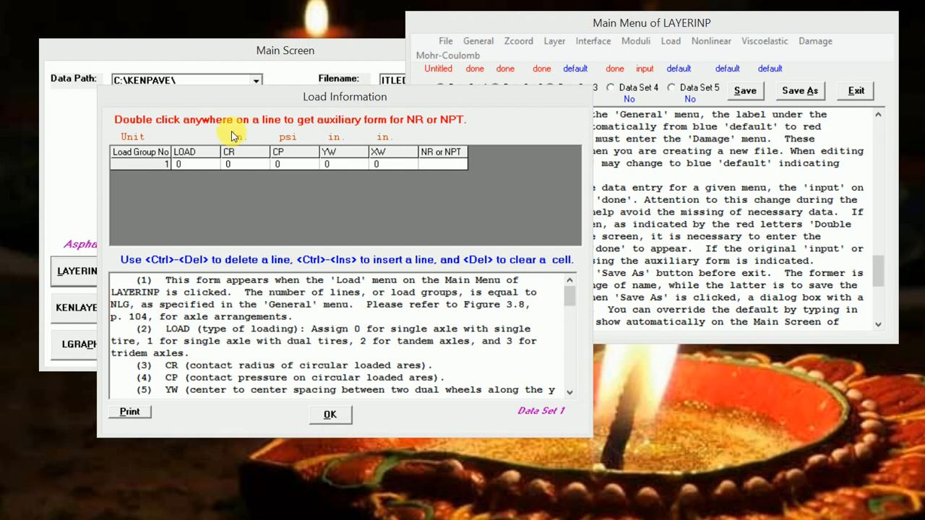
{"action": "left_click", "coordinate": [211, 165]}
{"action": "type", "text": "0"}
{"action": "key", "text": "Return"}
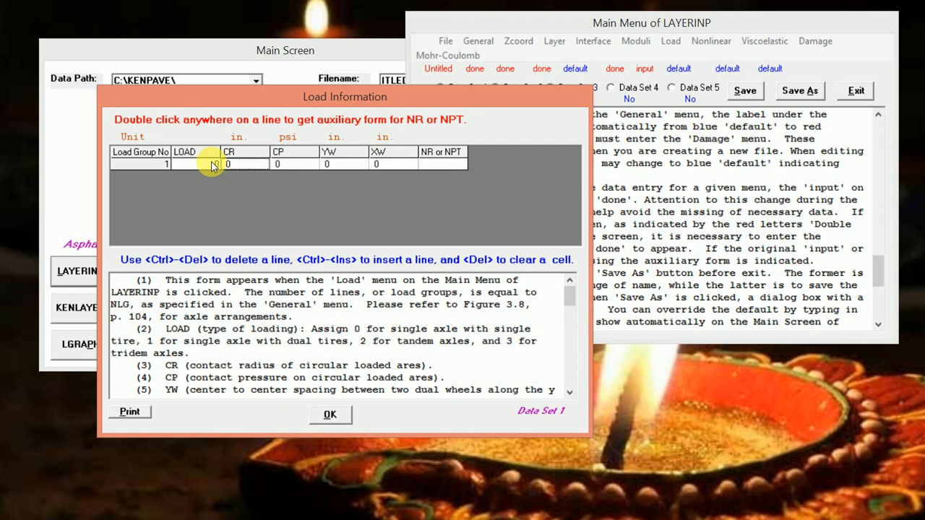
{"action": "type", "text": "4.8"}
{"action": "key", "text": "Tab"}
{"action": "type", "text": "120"}
{"action": "key", "text": "Tab"}
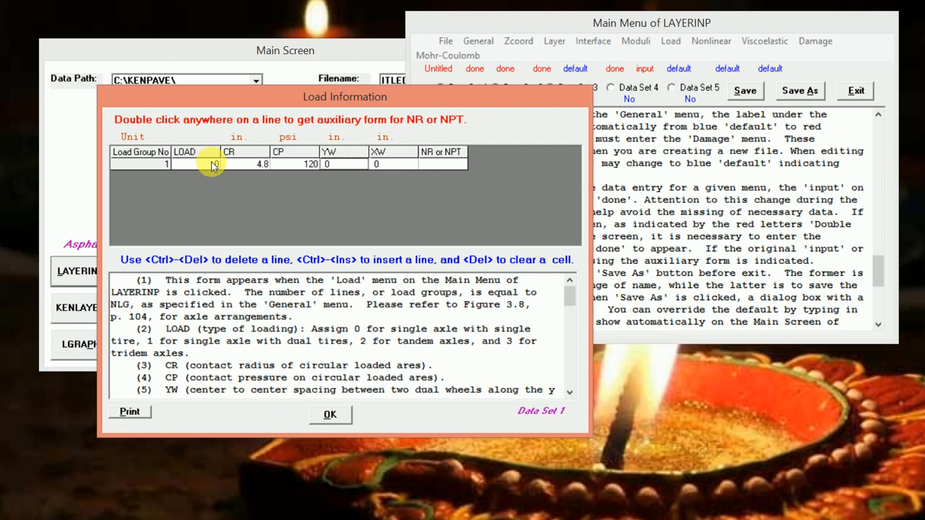
Step: Set wheel spacings YW and XW to 0 and the number of radial points (NR) to 10 for load group 1
{"action": "key", "text": "Tab"}
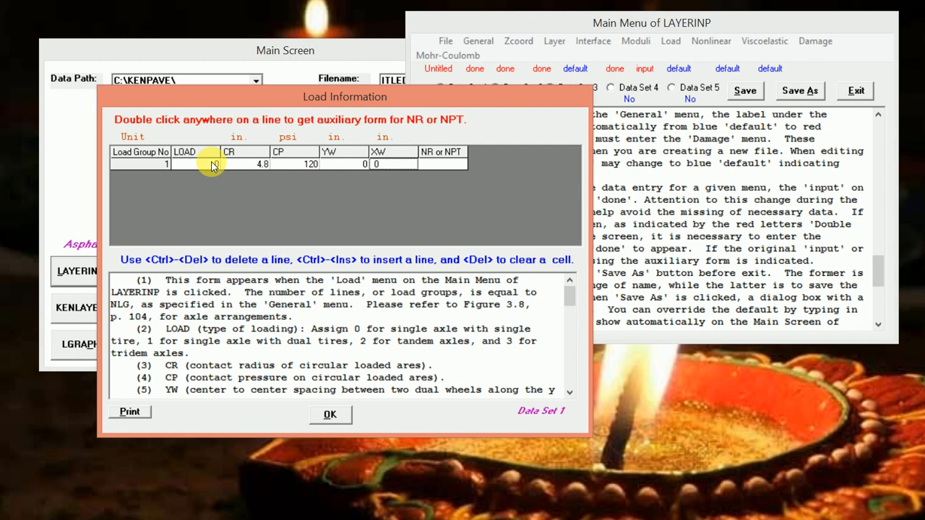
{"action": "type", "text": "0"}
{"action": "key", "text": "Tab"}
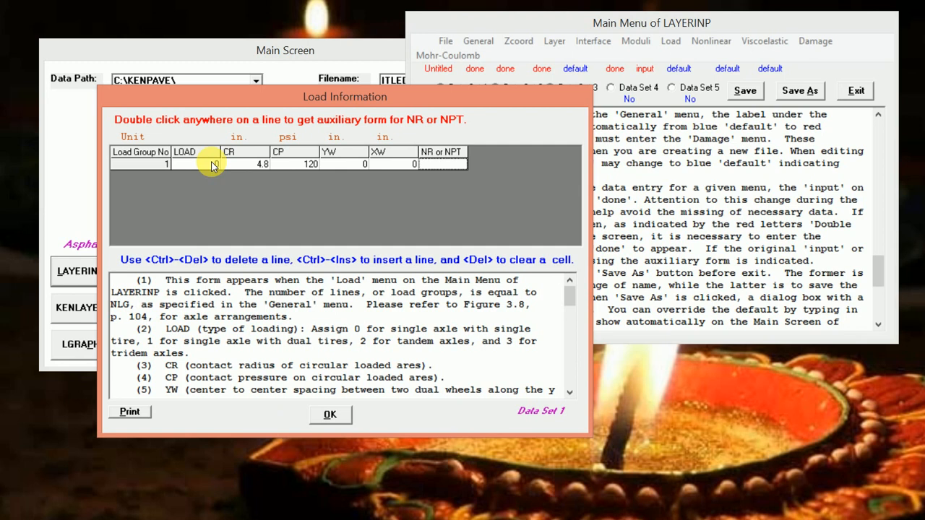
{"action": "type", "text": "0"}
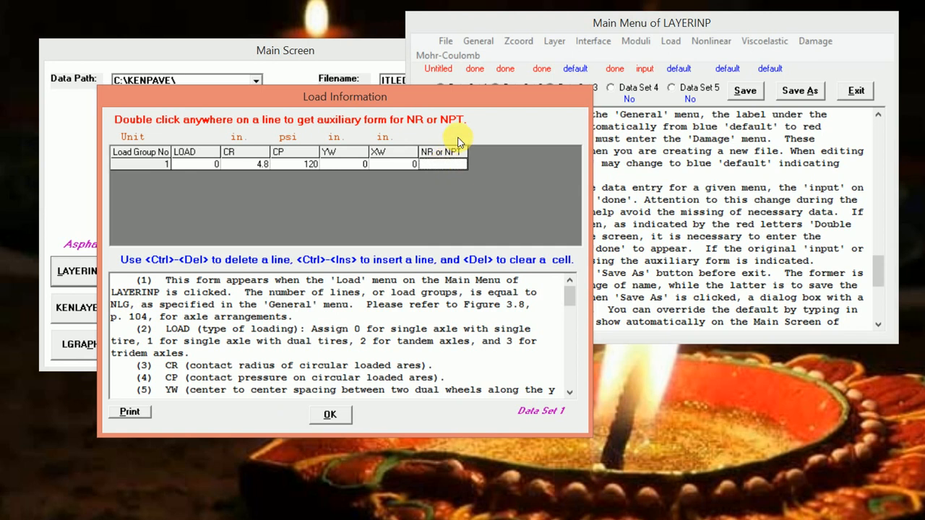
{"action": "left_click", "coordinate": [448, 165]}
{"action": "type", "text": "10"}
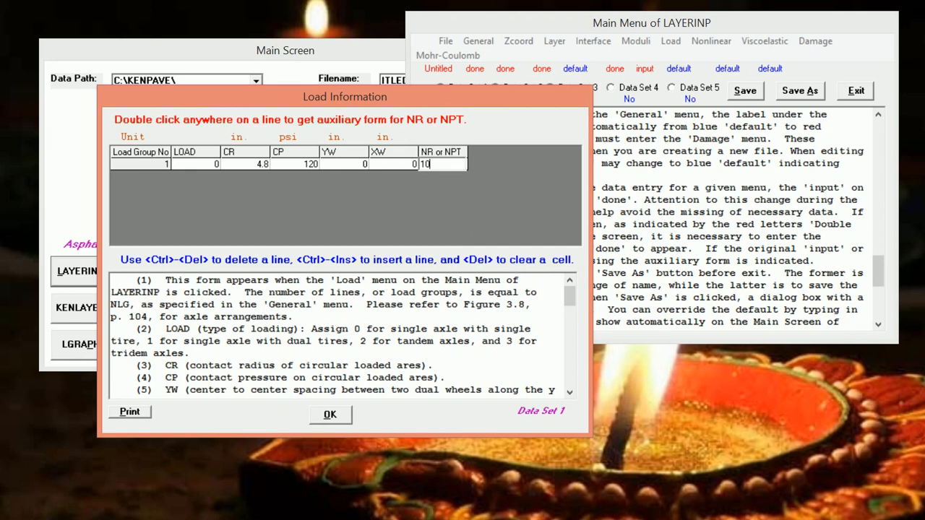
{"action": "key", "text": "Return"}
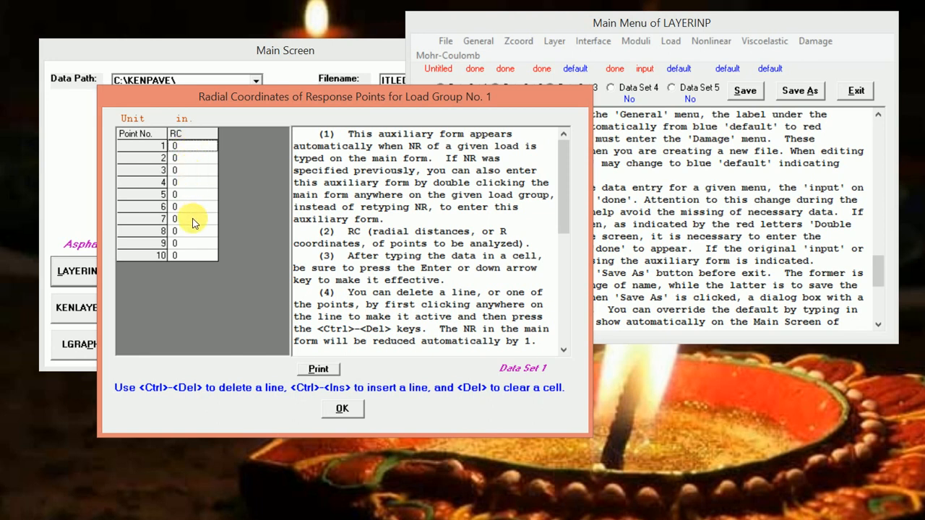
Step: Set the radial coordinates (RC) of points 1 to 10 to 1 through 10 in. and accept the radial coordinate and load forms
{"action": "left_click", "coordinate": [300, 519]}
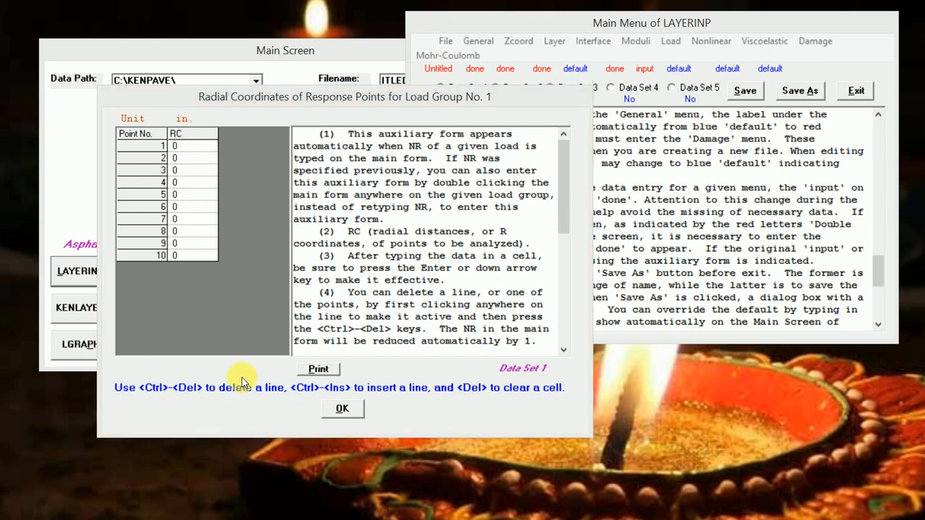
{"action": "left_click", "coordinate": [191, 149]}
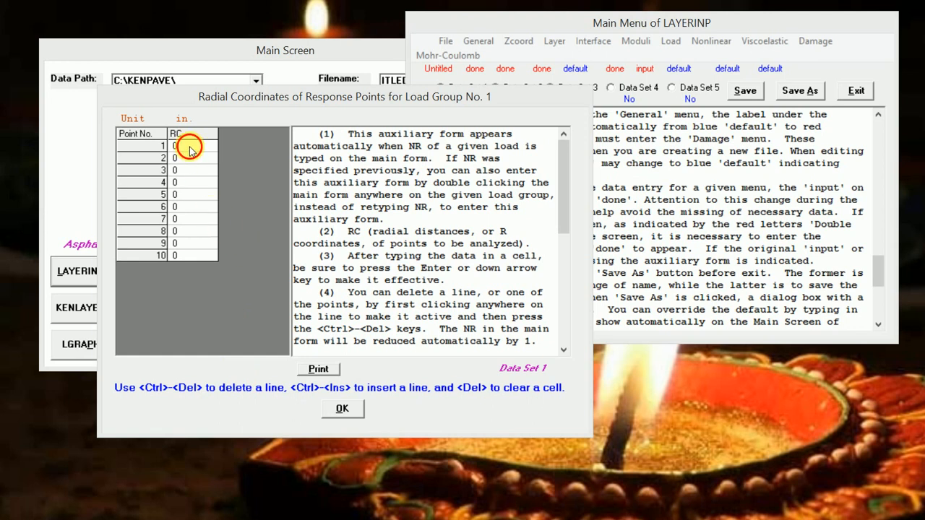
{"action": "type", "text": "1"}
{"action": "key", "text": "Return"}
{"action": "type", "text": "2"}
{"action": "key", "text": "Return"}
{"action": "type", "text": "3"}
{"action": "key", "text": "Return"}
{"action": "type", "text": "4"}
{"action": "key", "text": "Return"}
{"action": "type", "text": "5"}
{"action": "key", "text": "Return"}
{"action": "type", "text": "6"}
{"action": "key", "text": "Return"}
{"action": "type", "text": "7"}
{"action": "key", "text": "Return"}
{"action": "type", "text": "8"}
{"action": "key", "text": "Return"}
{"action": "type", "text": "9"}
{"action": "key", "text": "Return"}
{"action": "type", "text": "10"}
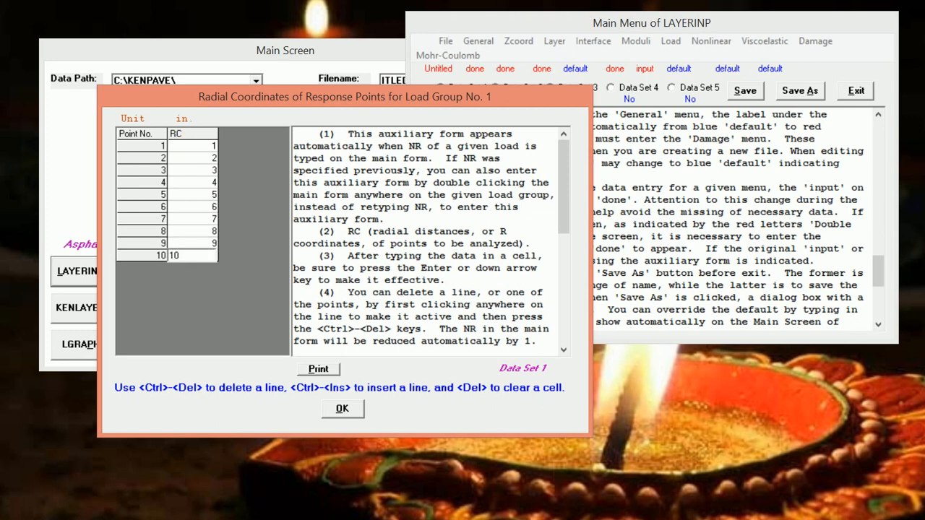
{"action": "key", "text": "Return"}
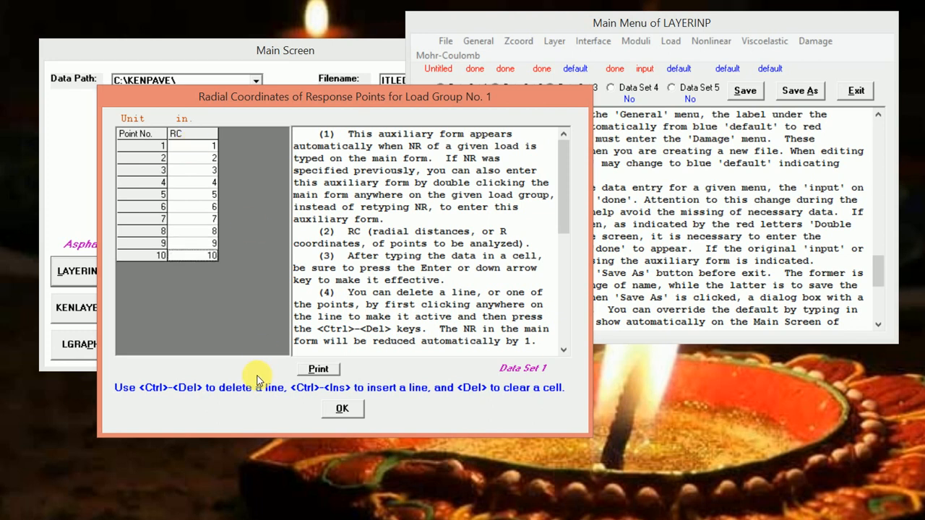
{"action": "left_click", "coordinate": [350, 409]}
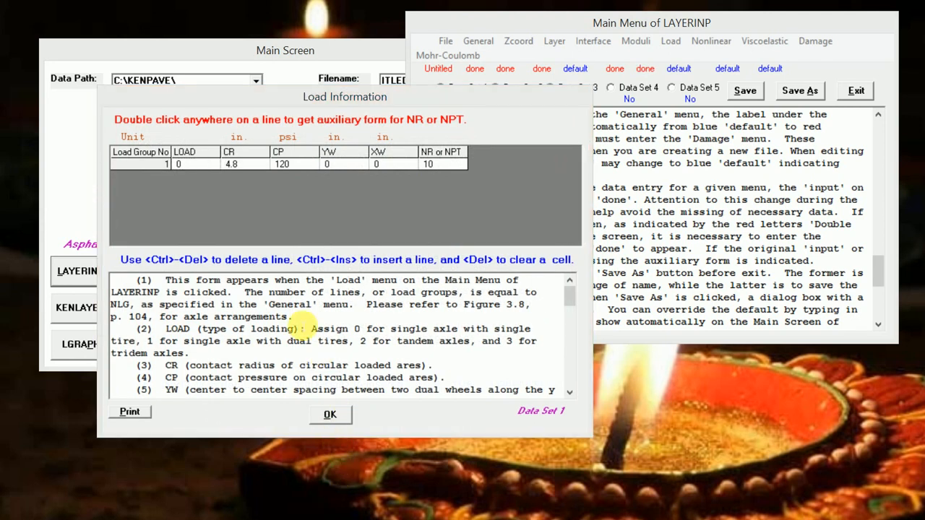
{"action": "left_click", "coordinate": [335, 414]}
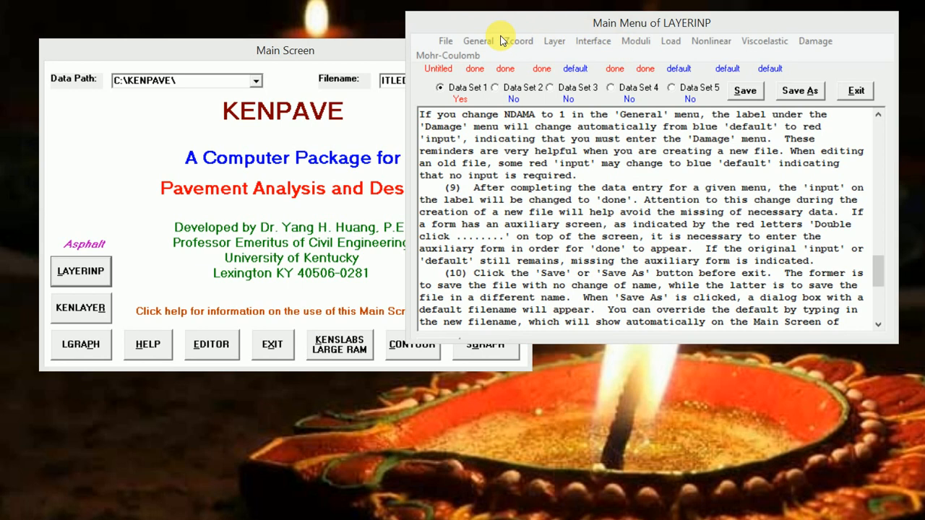
Step: Review the general information and check whether interface data is required for the chosen layer bonding option (NBOND)
{"action": "left_click", "coordinate": [472, 47]}
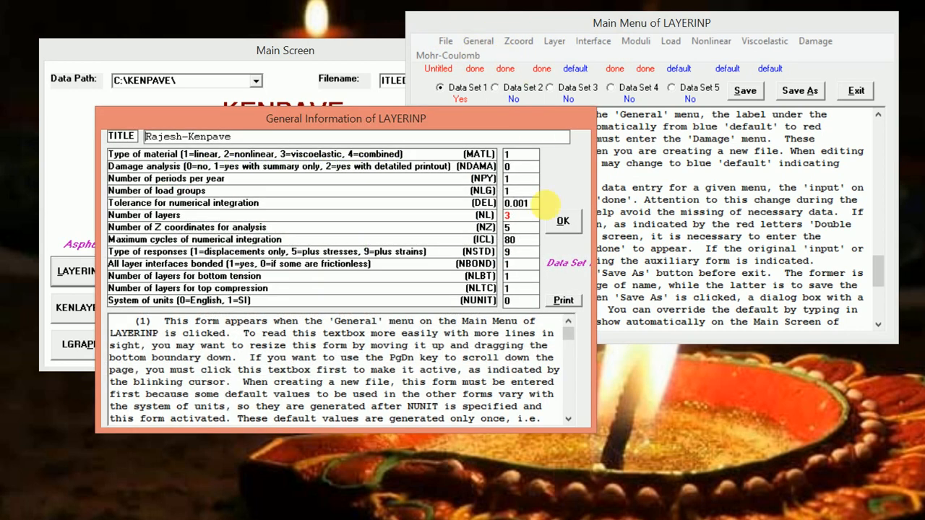
{"action": "left_click", "coordinate": [558, 225]}
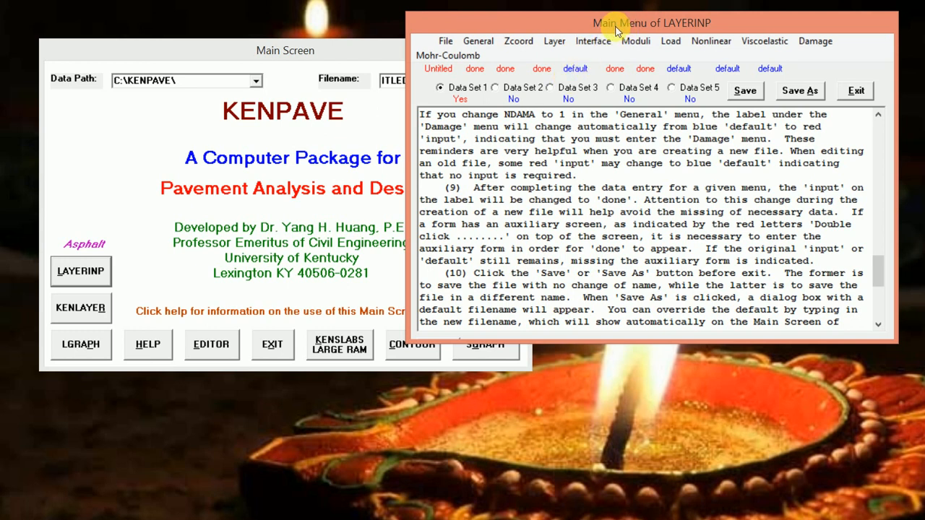
{"action": "left_click", "coordinate": [597, 41]}
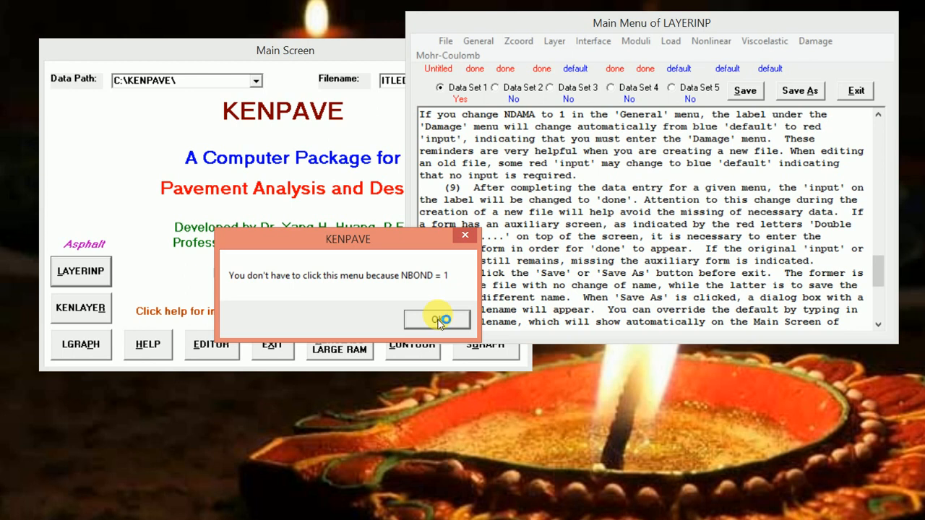
{"action": "left_click", "coordinate": [437, 320]}
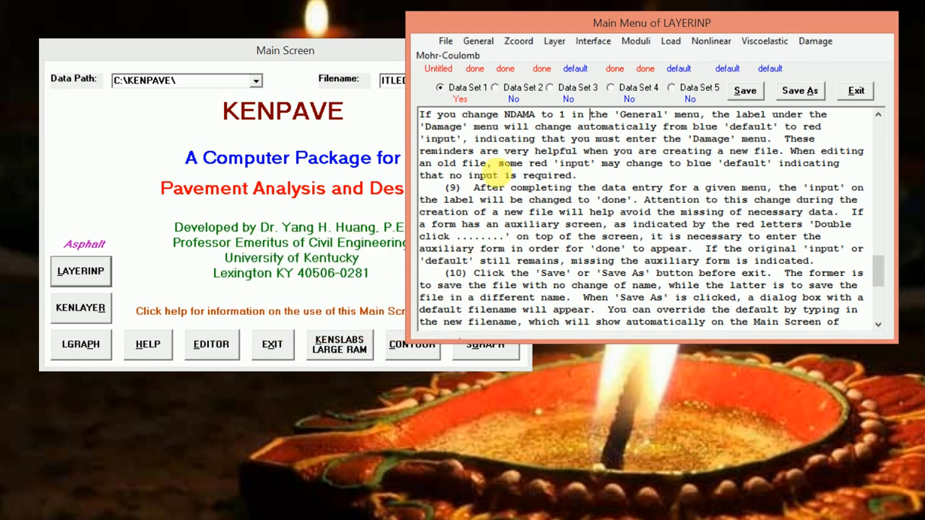
{"action": "left_click", "coordinate": [481, 41]}
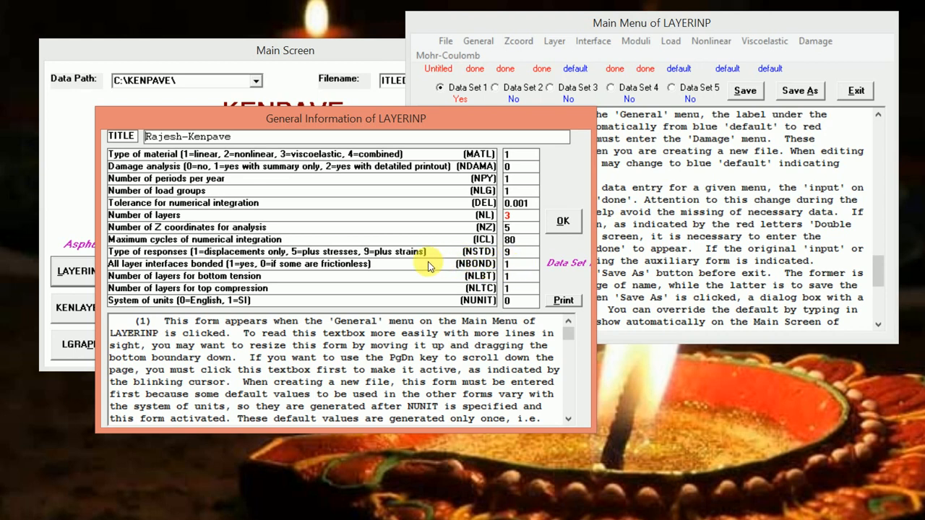
{"action": "left_click", "coordinate": [561, 224]}
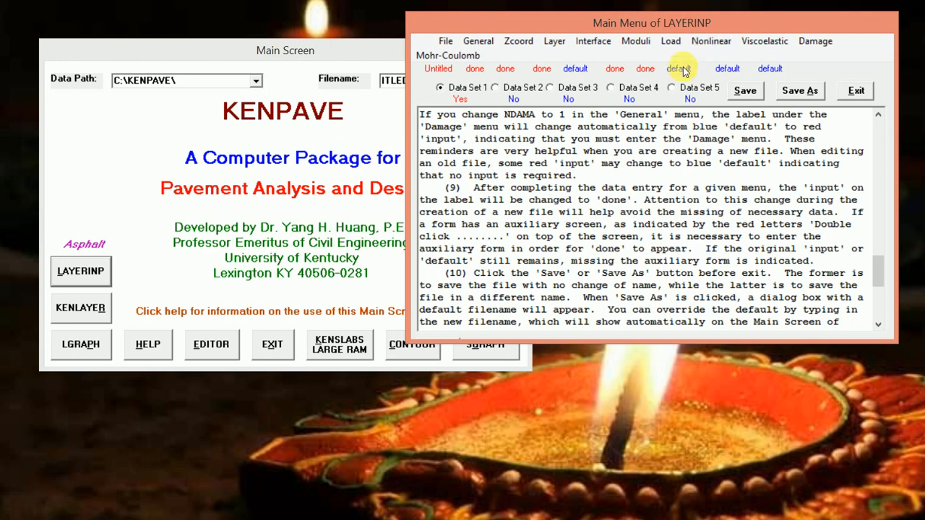
Step: Check whether nonlinear layer data is required and compare it with the material type (MATL) in the general information
{"action": "left_click", "coordinate": [712, 44]}
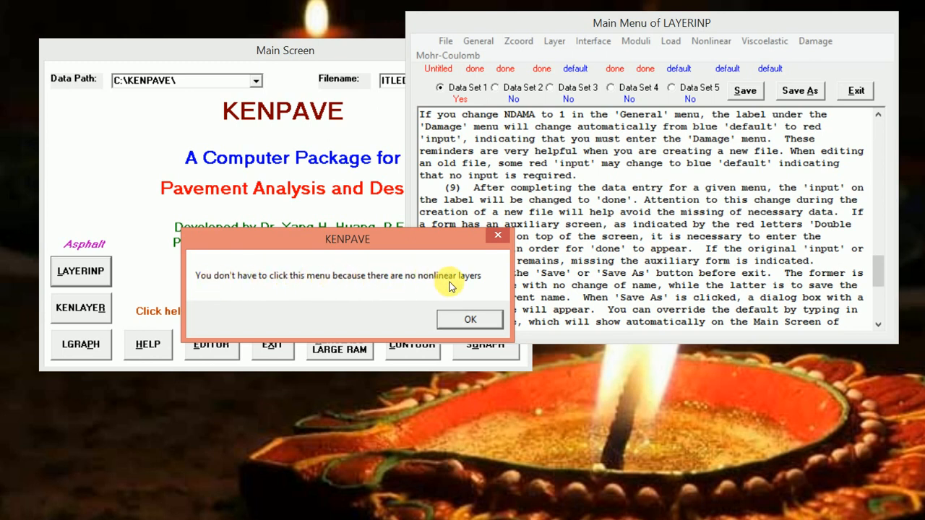
{"action": "left_click", "coordinate": [472, 318]}
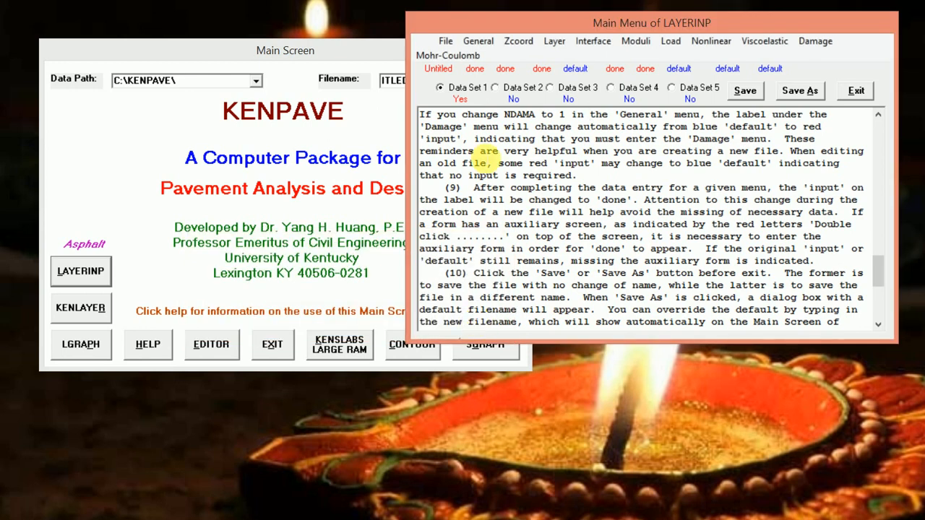
{"action": "left_click", "coordinate": [477, 42]}
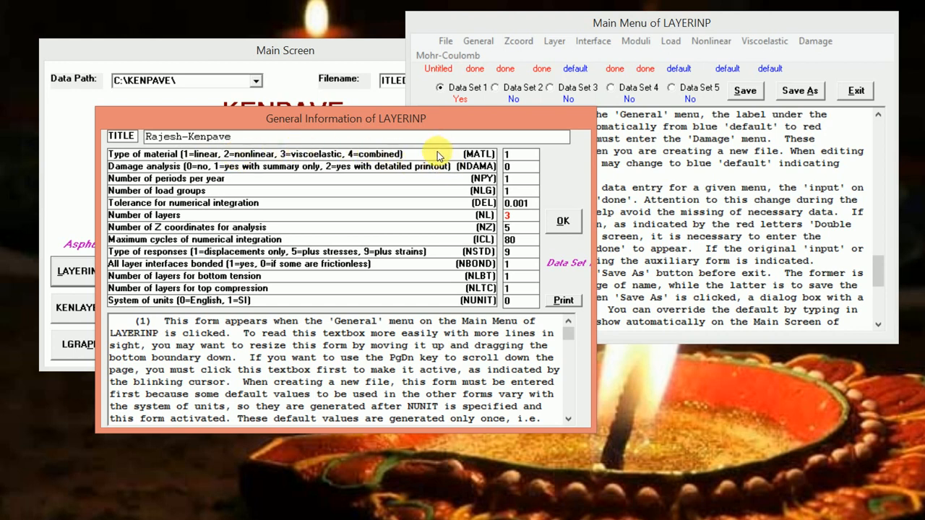
{"action": "left_click", "coordinate": [564, 222]}
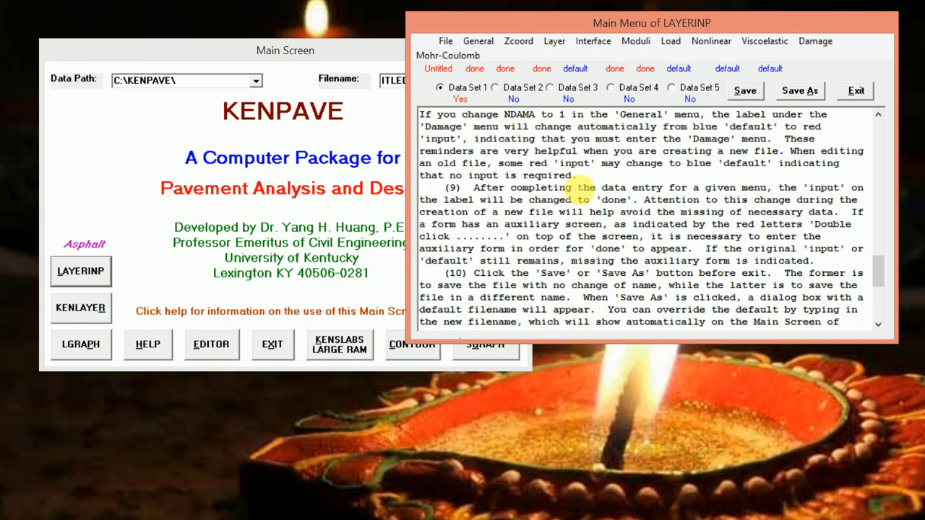
Step: Check whether viscoelastic and damage data are required and review the material type and damage analysis settings in the general information
{"action": "left_click", "coordinate": [768, 41]}
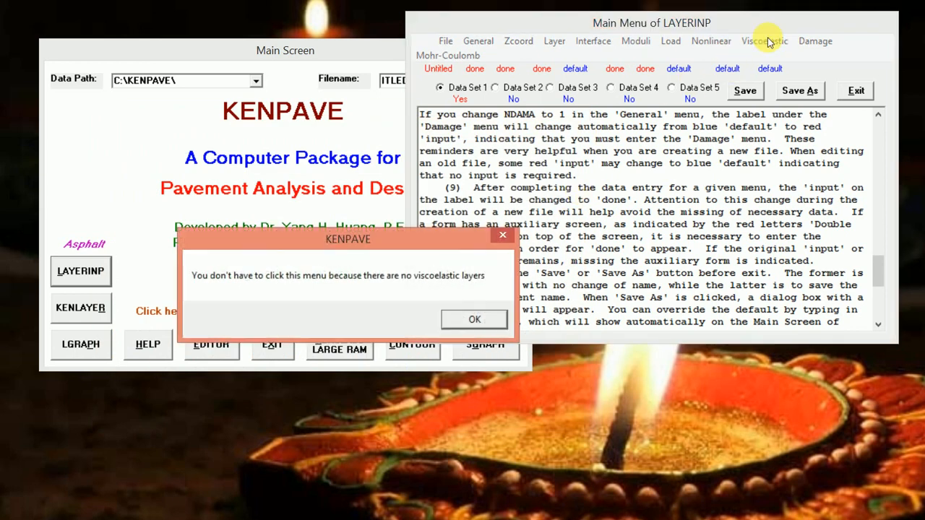
{"action": "left_click", "coordinate": [473, 318]}
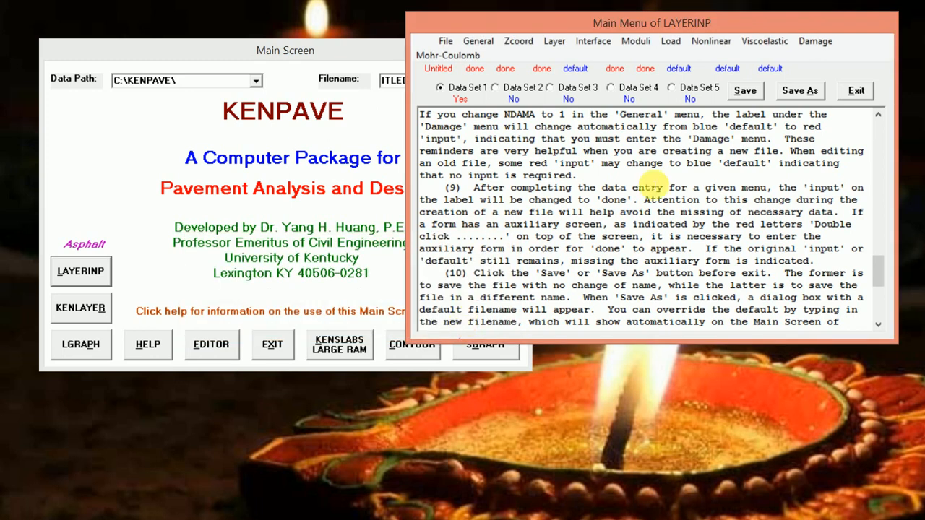
{"action": "left_click", "coordinate": [815, 42]}
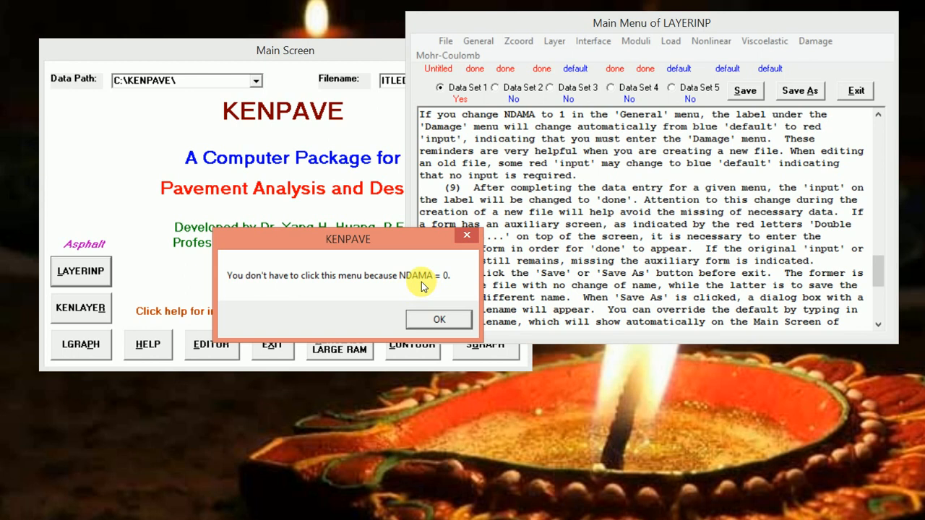
{"action": "left_click", "coordinate": [438, 321]}
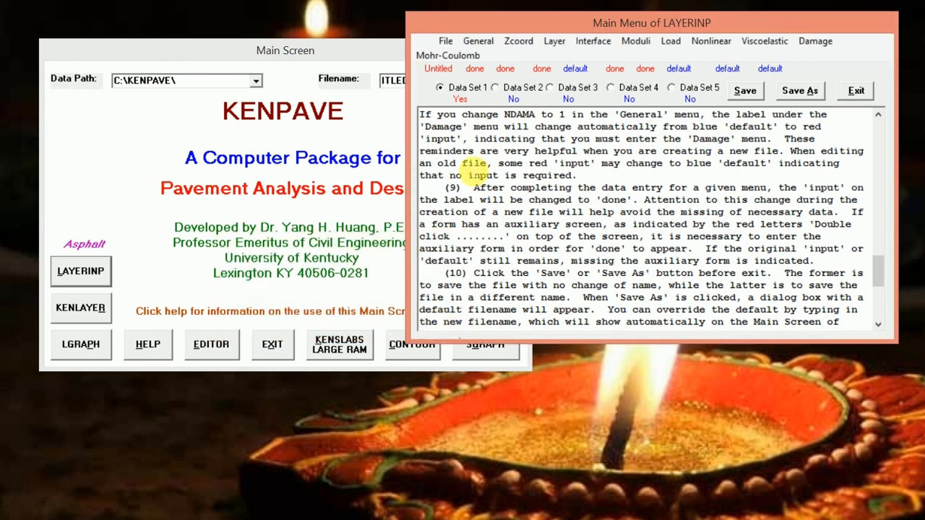
{"action": "left_click", "coordinate": [476, 37]}
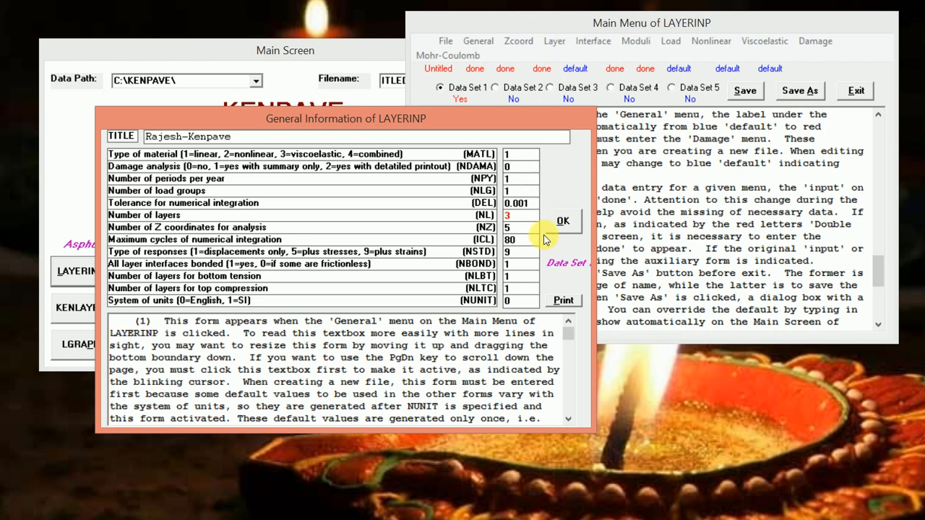
{"action": "left_click", "coordinate": [563, 222]}
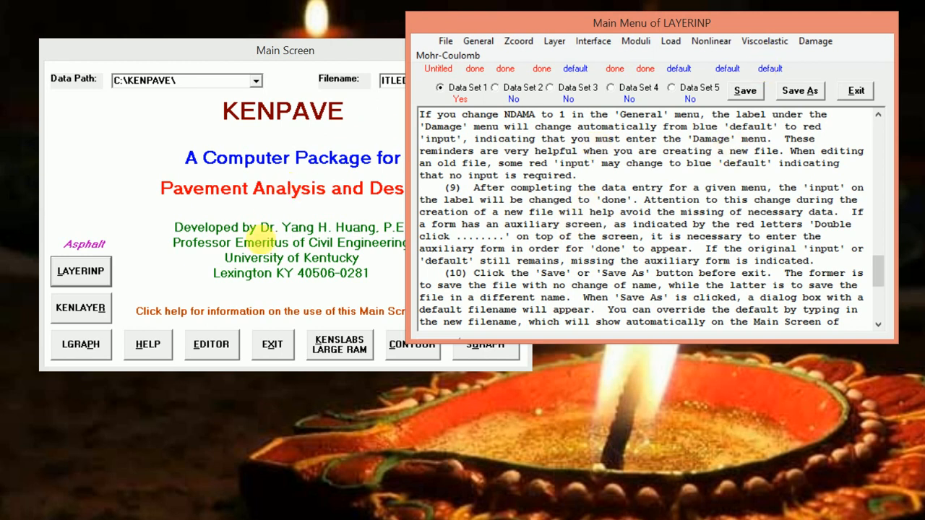
Step: View the LGRAPH plot of the pavement layers, wheel plan and response points, and accept printing it
{"action": "left_click", "coordinate": [72, 347]}
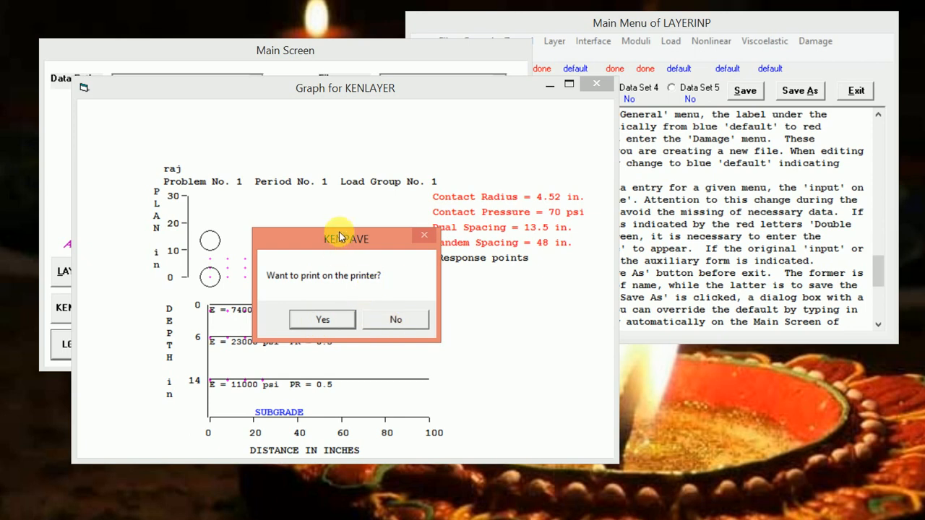
{"action": "left_click_drag", "start_coordinate": [364, 246], "coordinate": [546, 301]}
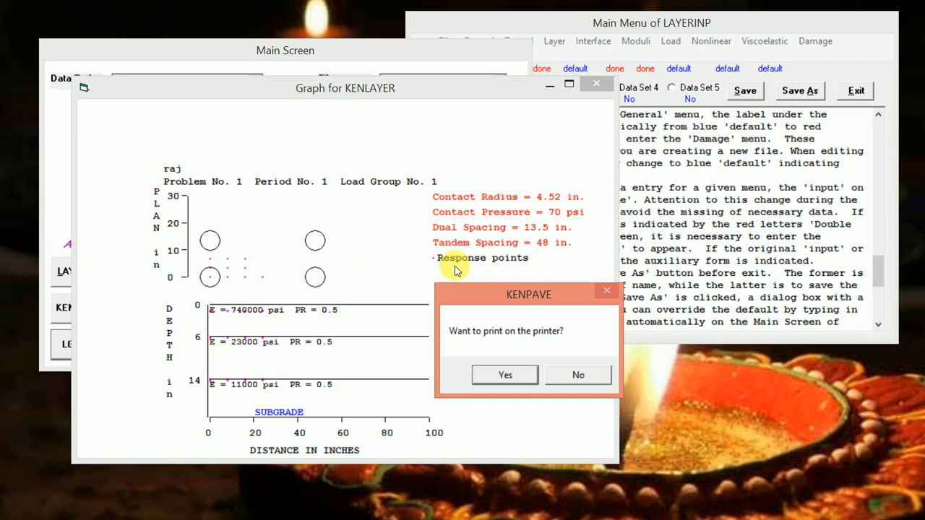
{"action": "left_click", "coordinate": [503, 370]}
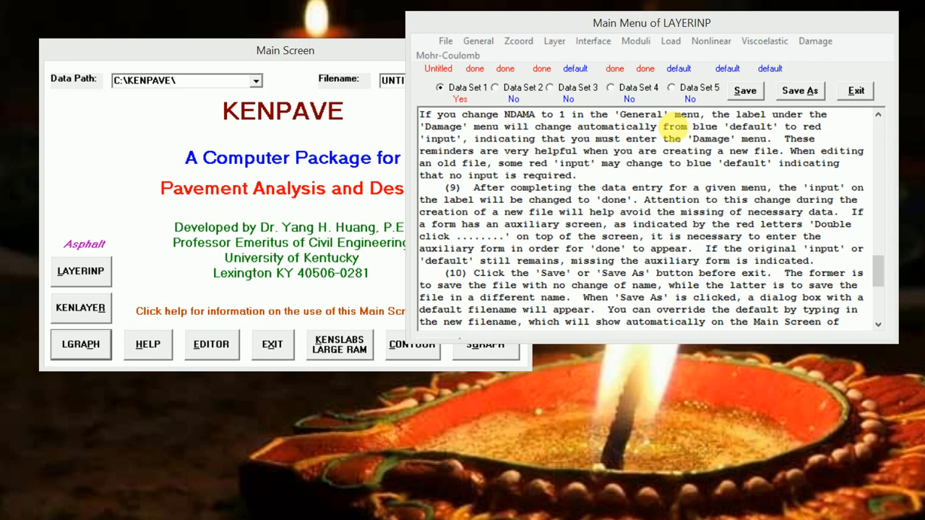
Step: Save the input data as a new DAT file in the KENPAVE folder, using the author's first name as the file name
{"action": "left_click", "coordinate": [786, 96]}
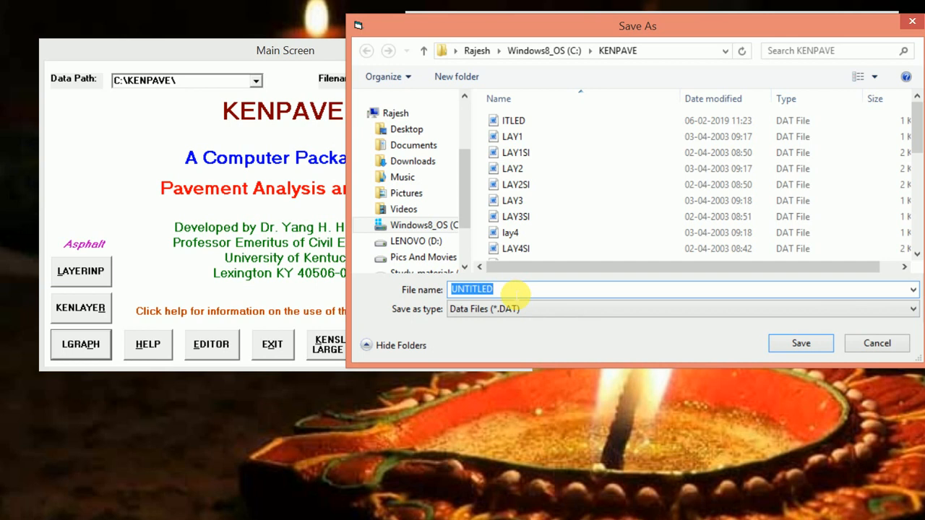
{"action": "type", "text": "Ra"}
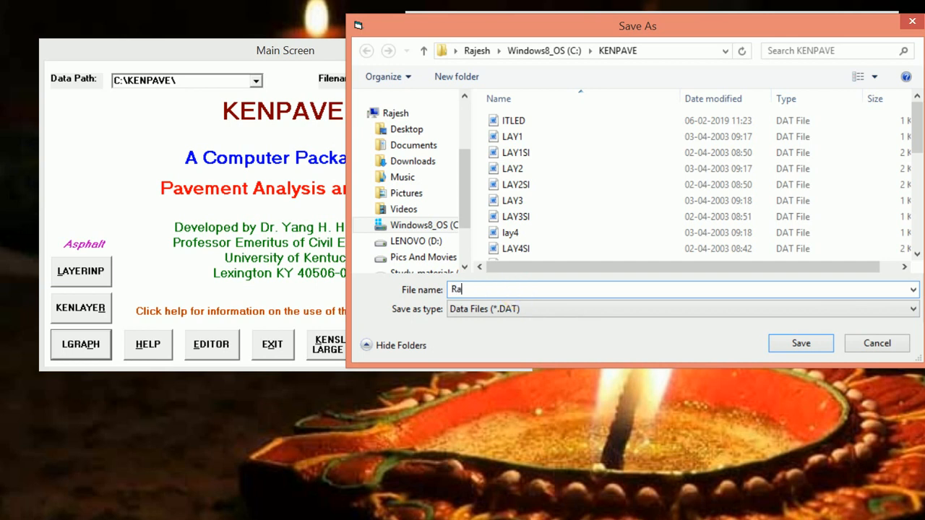
{"action": "type", "text": "jesh"}
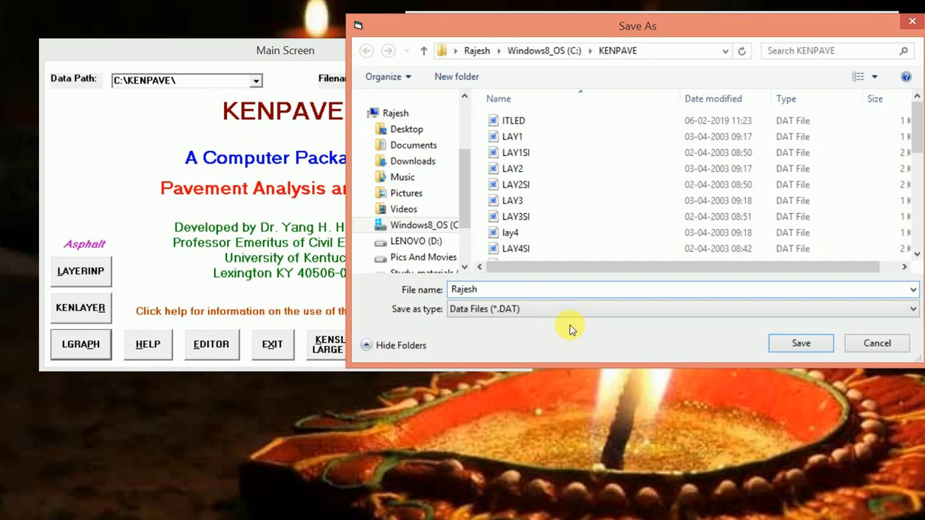
{"action": "left_click", "coordinate": [803, 345]}
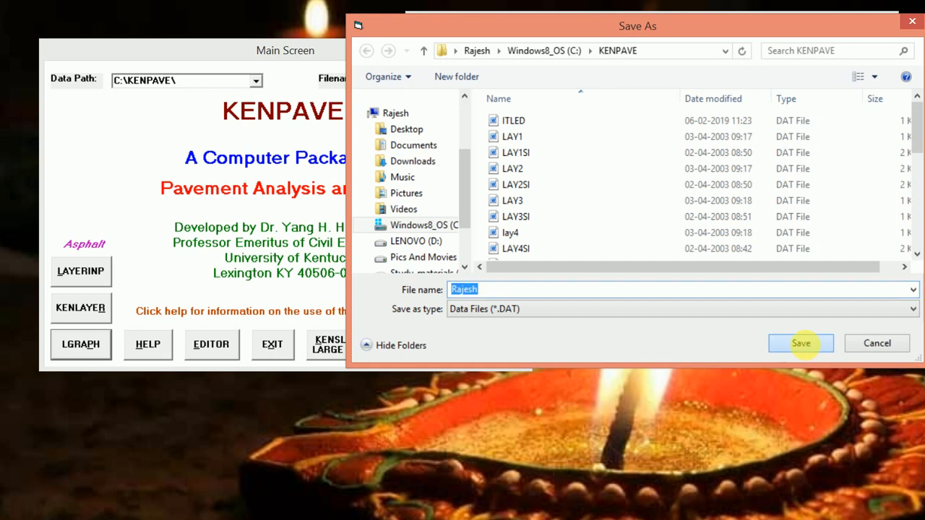
{"action": "left_click", "coordinate": [460, 290]}
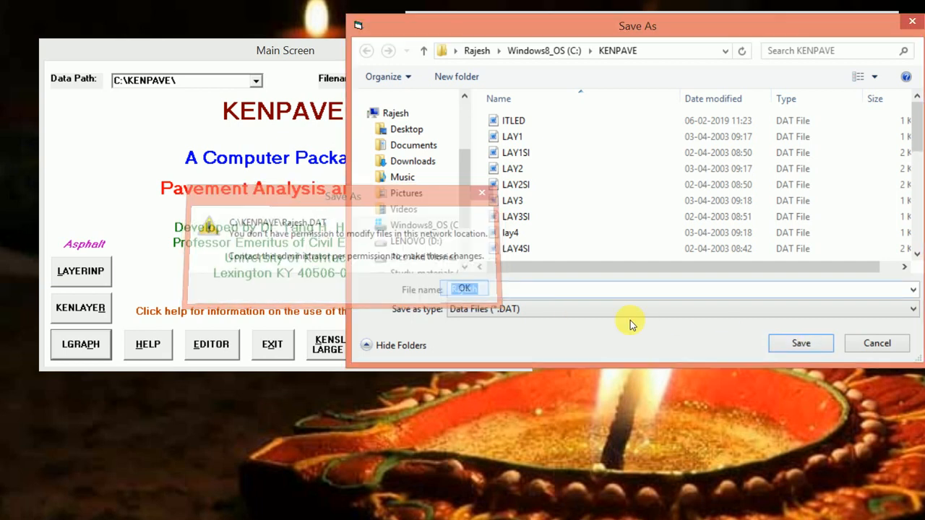
{"action": "left_click", "coordinate": [798, 340]}
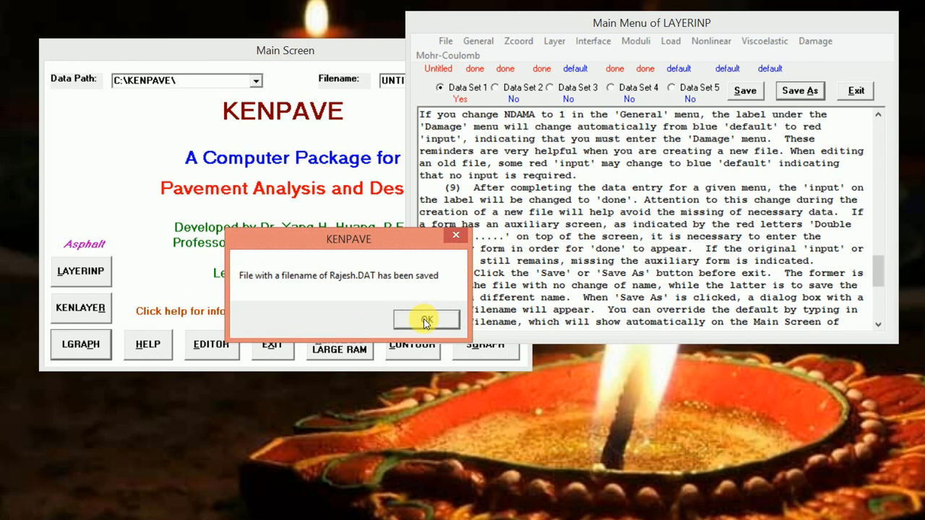
{"action": "left_click", "coordinate": [425, 319]}
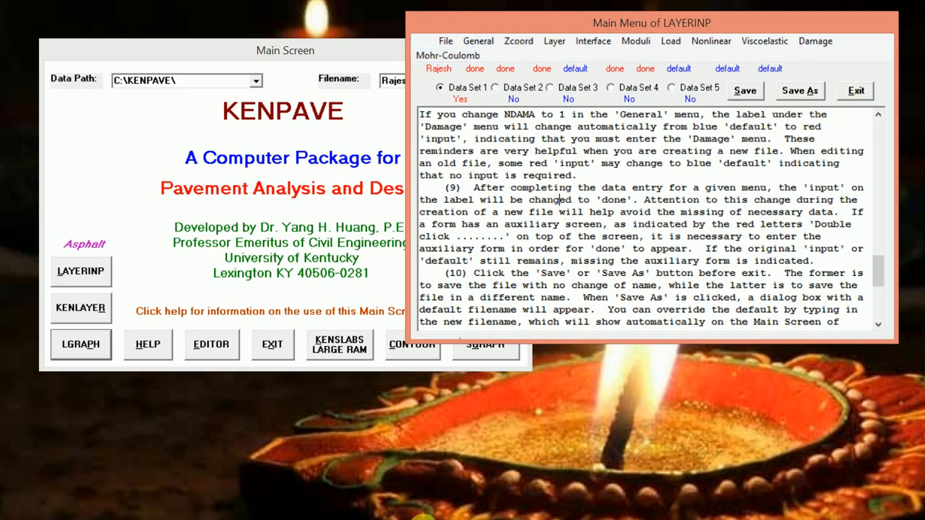
Step: Exit LAYERINP and save the input data file when leaving
{"action": "left_click", "coordinate": [856, 90]}
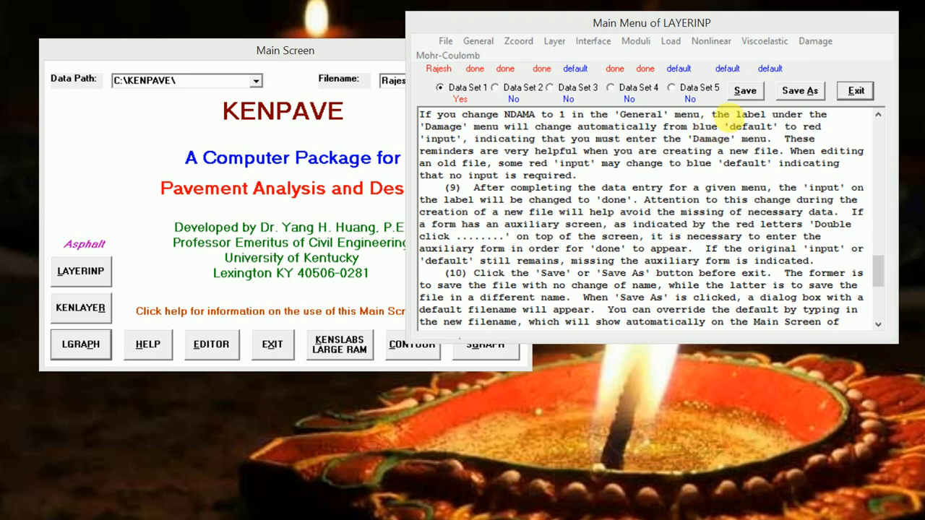
{"action": "left_click", "coordinate": [857, 91]}
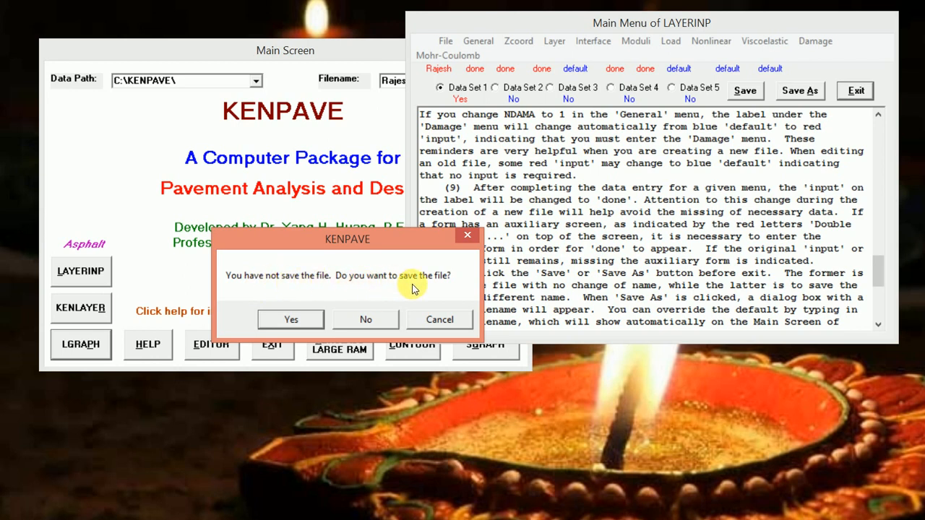
{"action": "left_click", "coordinate": [289, 320]}
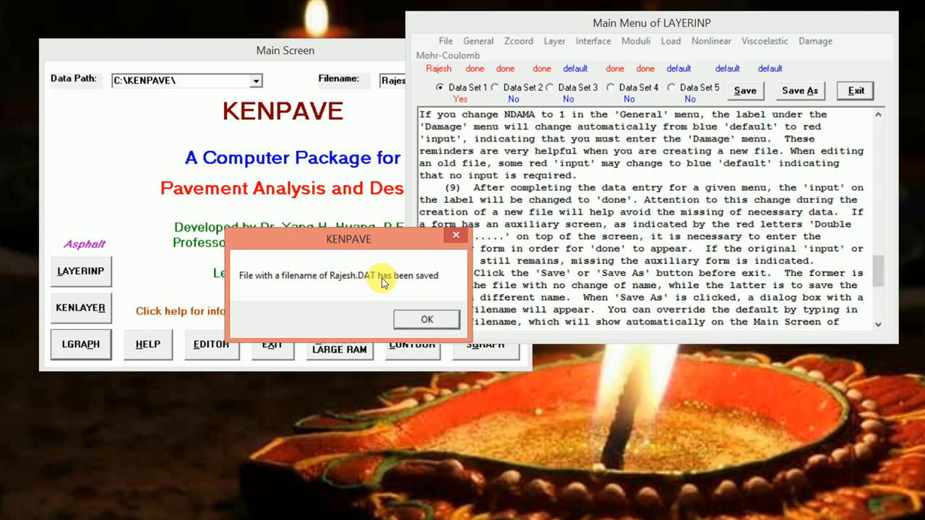
{"action": "left_click", "coordinate": [427, 317]}
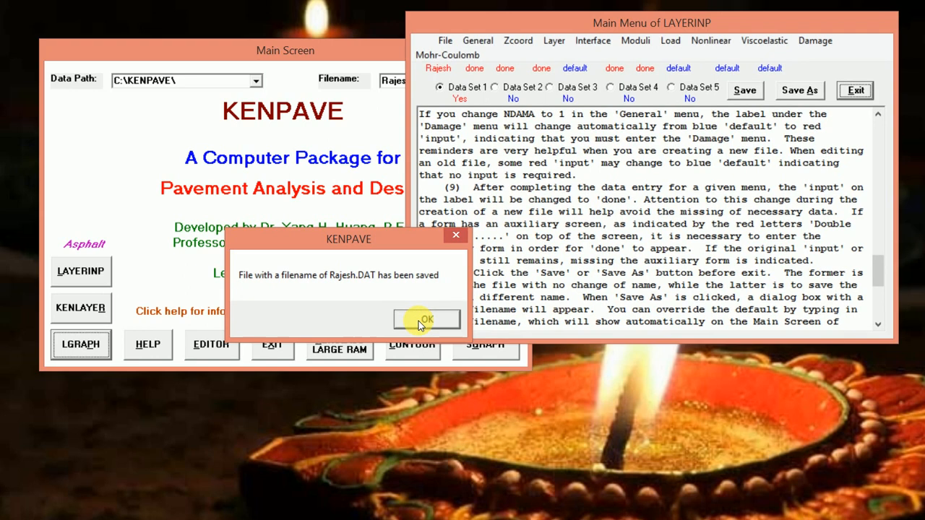
{"action": "left_click", "coordinate": [420, 323]}
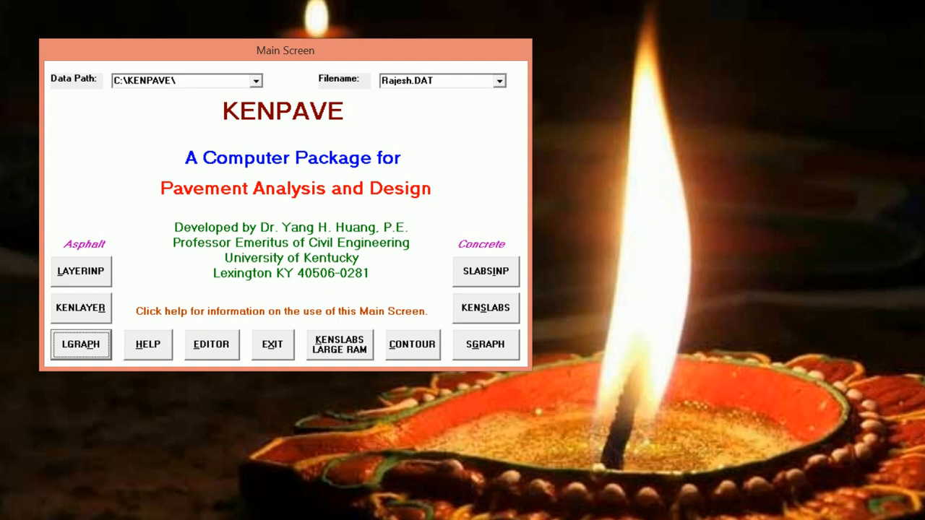
Step: Switch to File Explorer, check the saved DAT file in the KENPAVE folder on drive C:, and close the window
{"action": "key", "text": "super+e"}
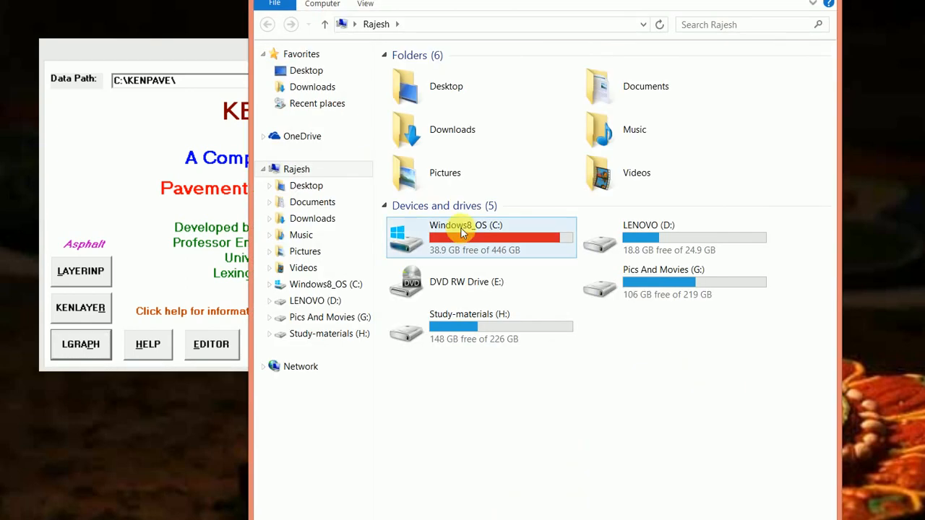
{"action": "double_click", "coordinate": [462, 231]}
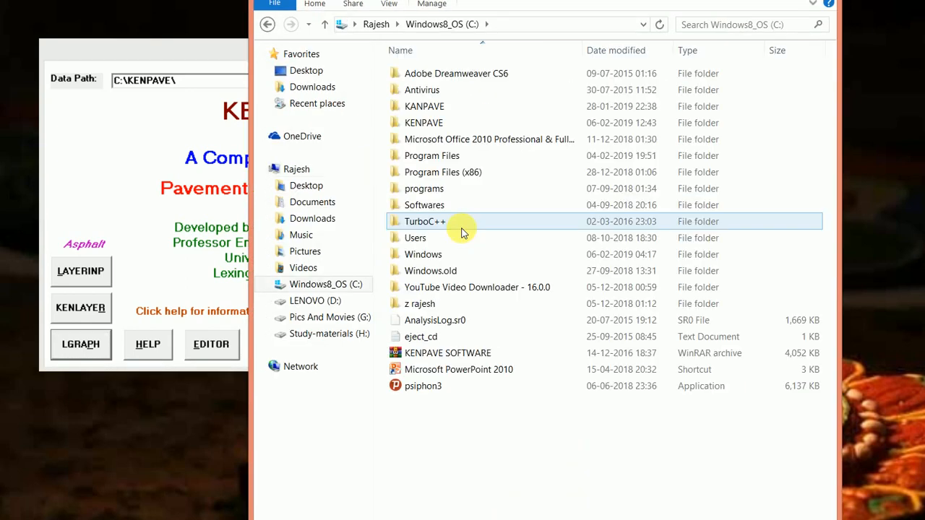
{"action": "double_click", "coordinate": [425, 122]}
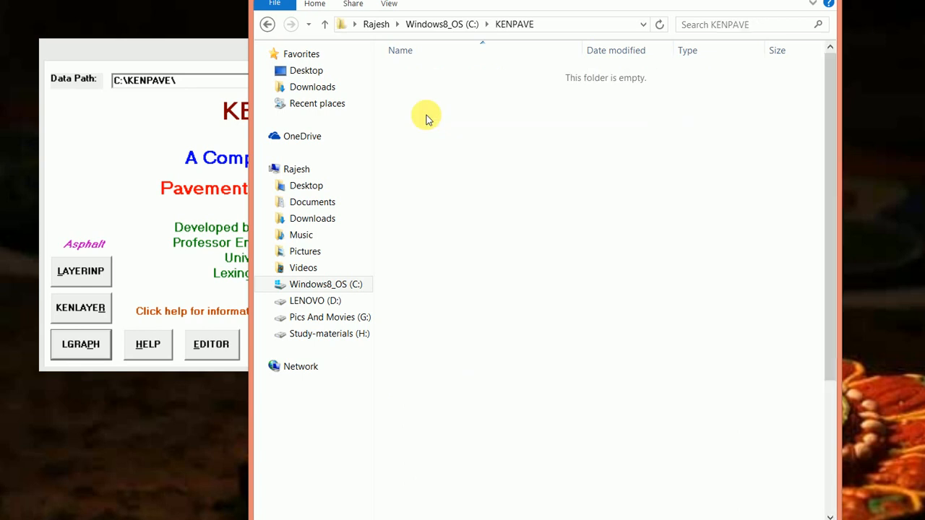
{"action": "scroll", "coordinate": [474, 308], "scroll_direction": "down", "scroll_amount": 4}
{"action": "scroll", "coordinate": [473, 307], "scroll_direction": "up", "scroll_amount": 4}
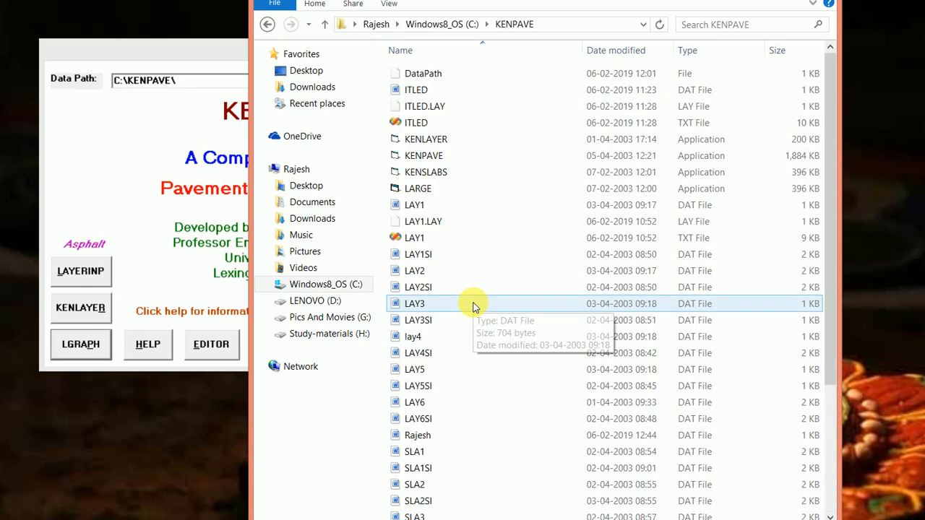
{"action": "scroll", "coordinate": [473, 307], "scroll_direction": "down", "scroll_amount": 4}
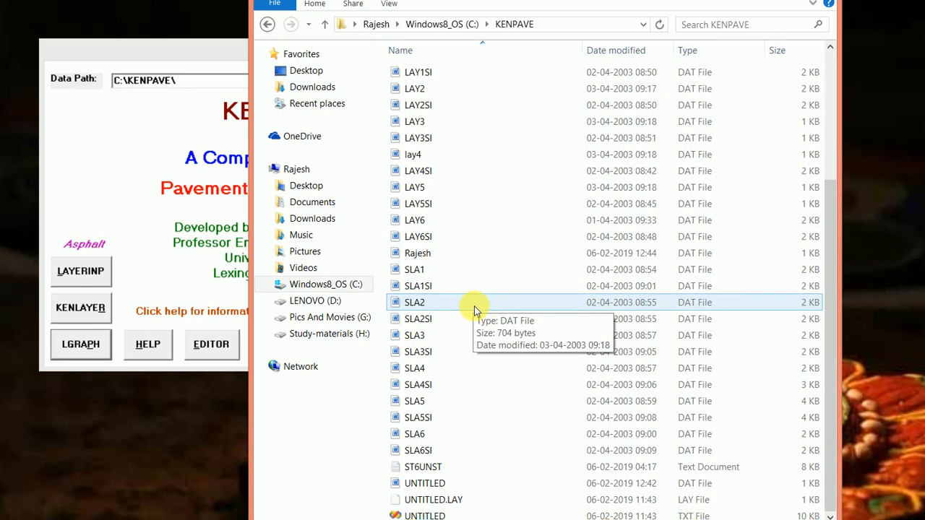
{"action": "left_click", "coordinate": [453, 255]}
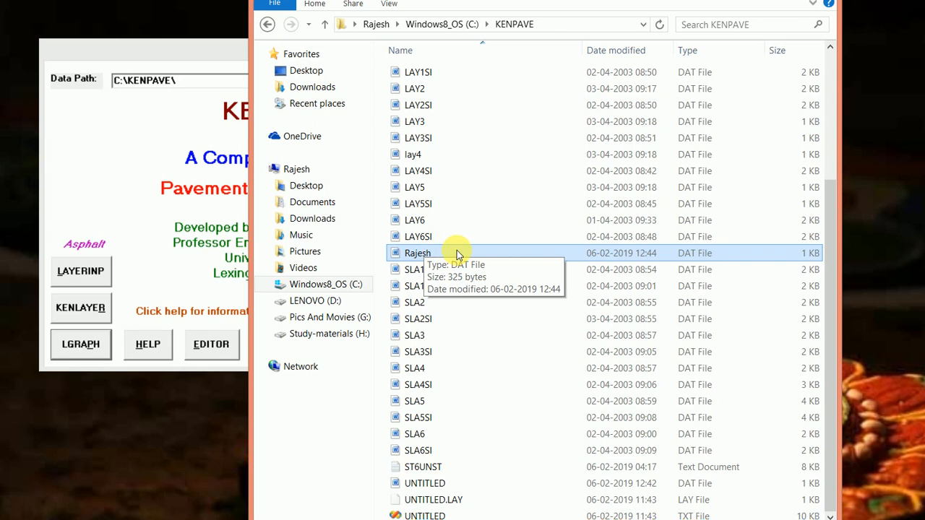
{"action": "scroll", "coordinate": [456, 254], "scroll_direction": "up", "scroll_amount": 4}
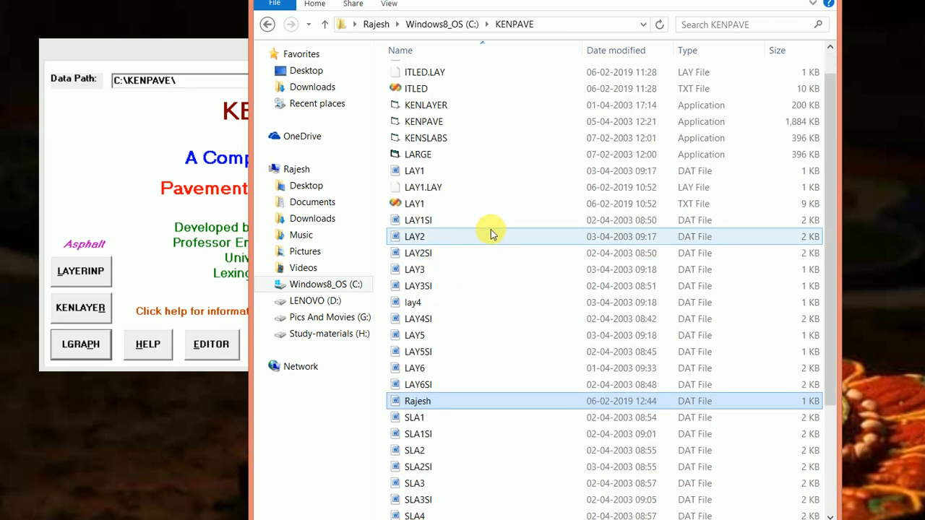
{"action": "scroll", "coordinate": [491, 233], "scroll_direction": "down", "scroll_amount": 4}
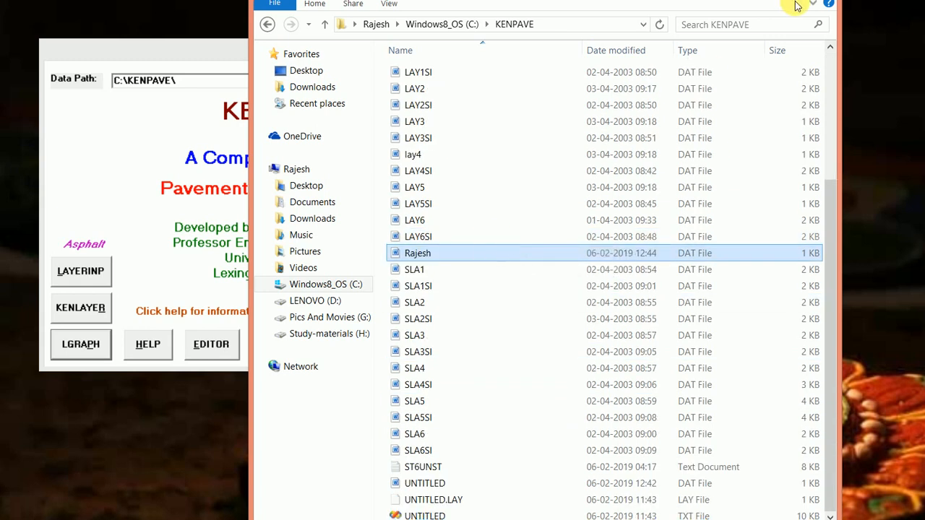
{"action": "left_click", "coordinate": [819, 1]}
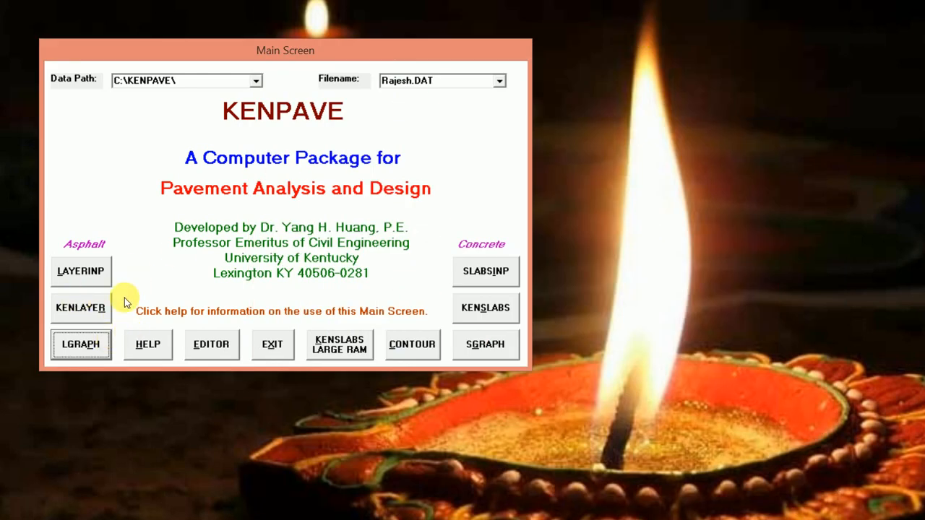
Step: Start LAYERINP again and open the previously saved DAT file from the KENPAVE folder as an old file
{"action": "left_click", "coordinate": [85, 274]}
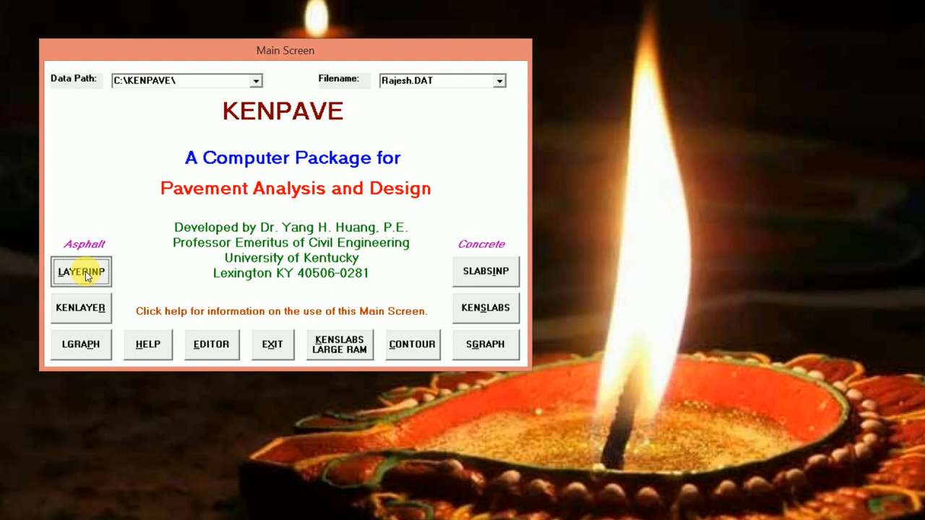
{"action": "left_click", "coordinate": [139, 136]}
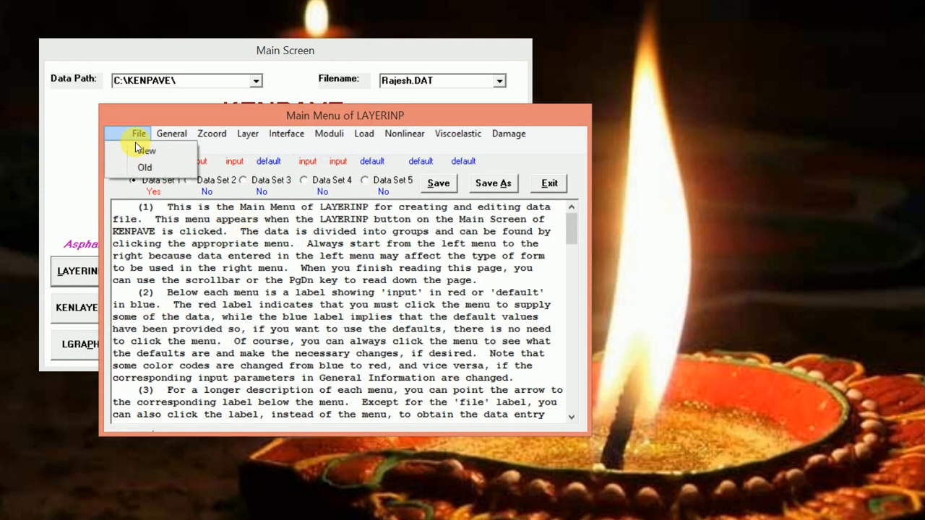
{"action": "left_click", "coordinate": [144, 166]}
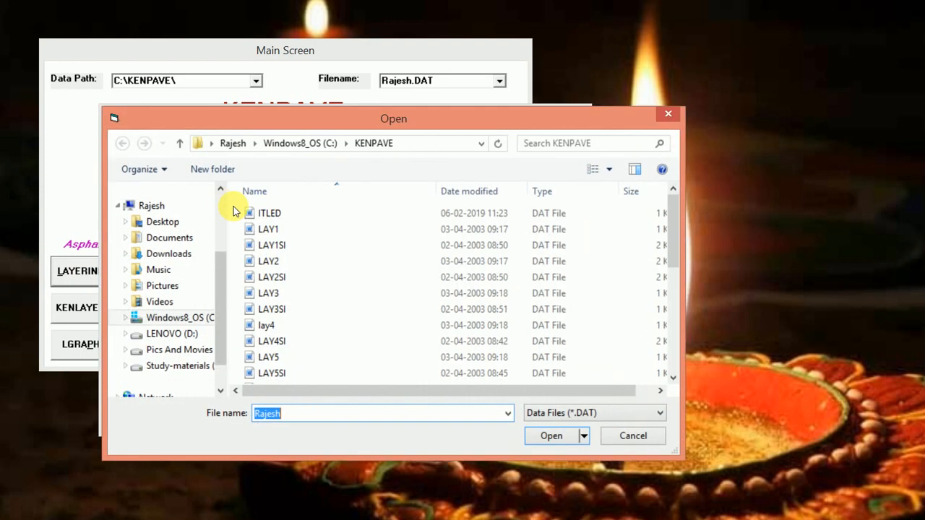
{"action": "left_click_drag", "start_coordinate": [680, 211], "coordinate": [666, 267]}
{"action": "left_click", "coordinate": [266, 288]}
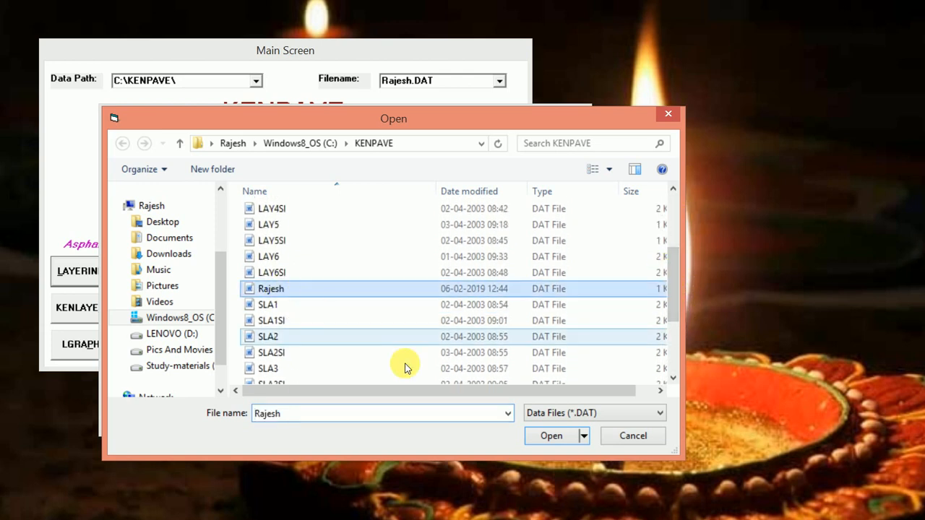
{"action": "left_click", "coordinate": [551, 435]}
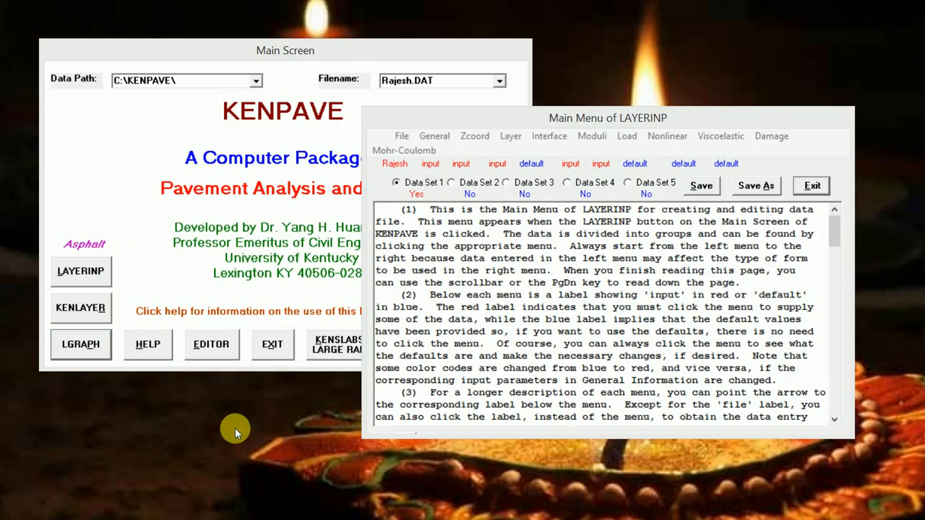
Step: View the LGRAPH plot of the pavement layers, contact area and response points, and decline printing it
{"action": "left_click", "coordinate": [67, 346]}
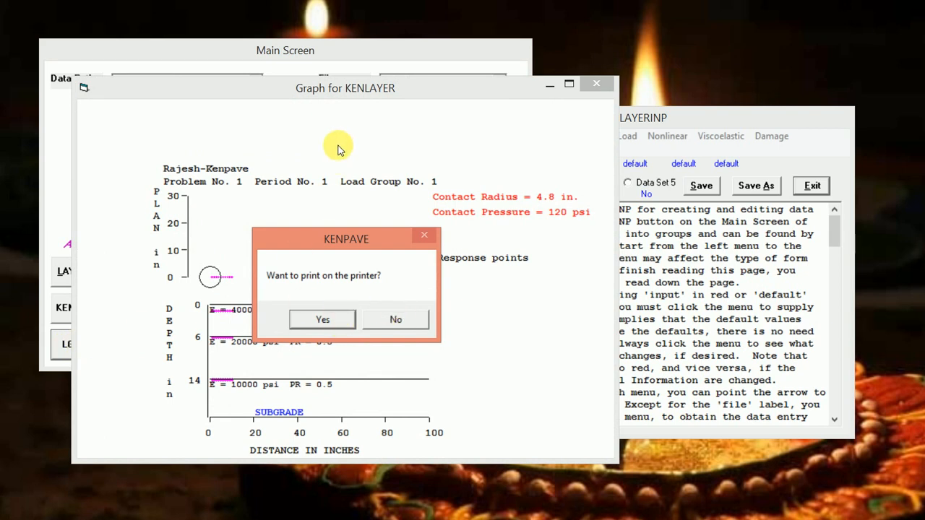
{"action": "left_click_drag", "start_coordinate": [356, 241], "coordinate": [521, 292]}
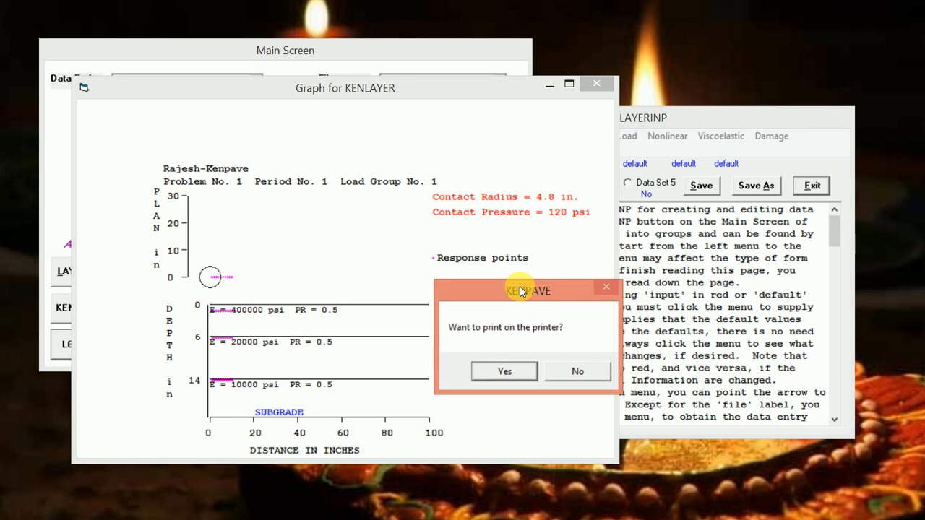
{"action": "left_click", "coordinate": [570, 370]}
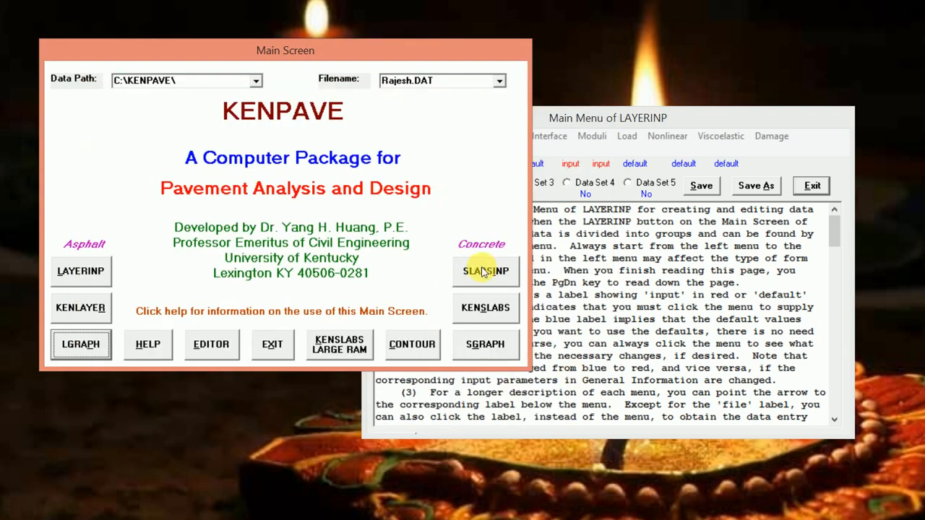
Step: Leave the LAYERINP main menu, saving the reopened data file under its existing name
{"action": "left_click", "coordinate": [671, 282]}
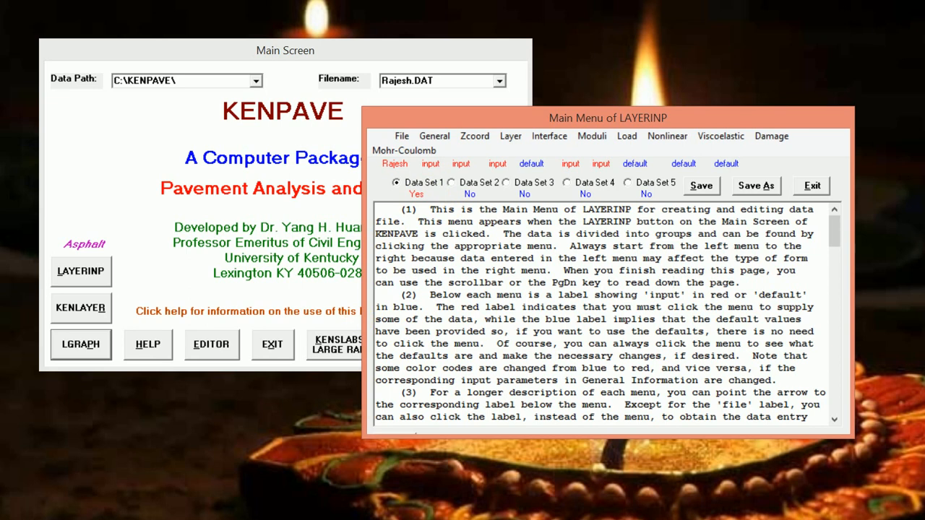
{"action": "left_click", "coordinate": [820, 190]}
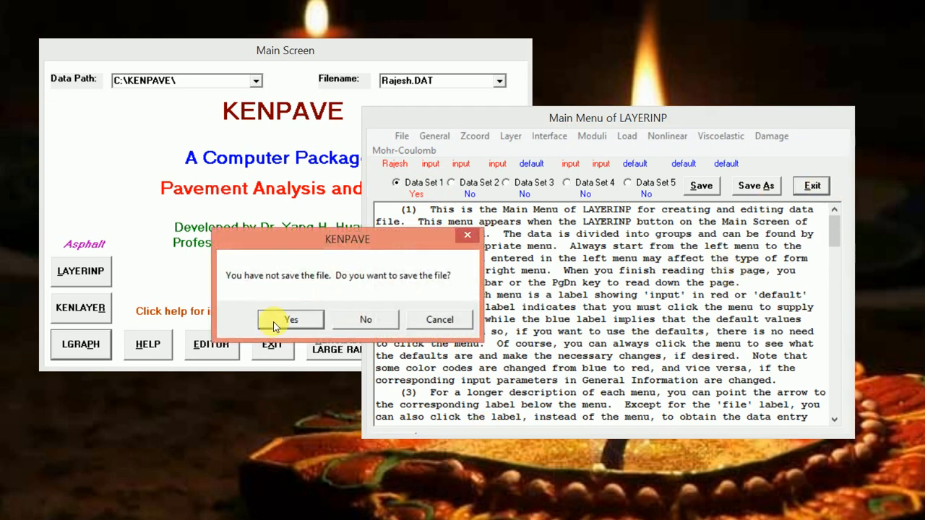
{"action": "left_click", "coordinate": [275, 322]}
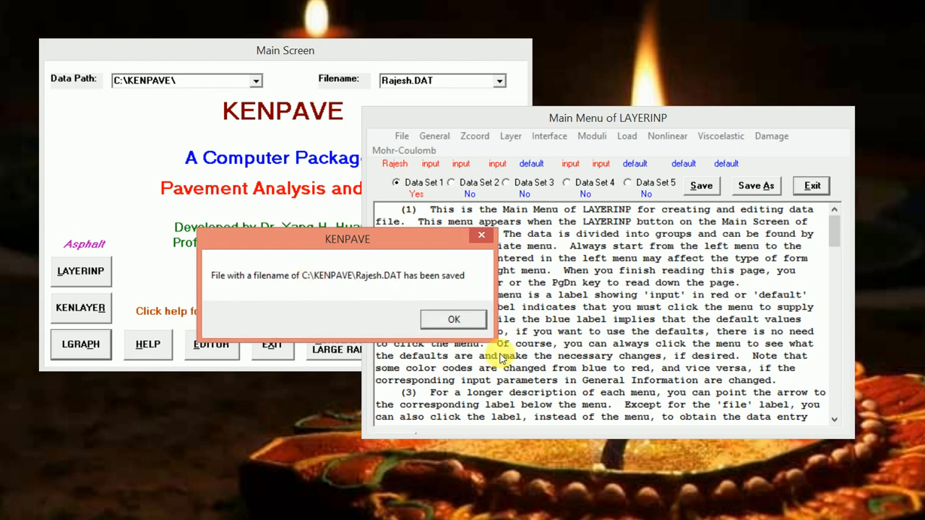
{"action": "left_click", "coordinate": [451, 318]}
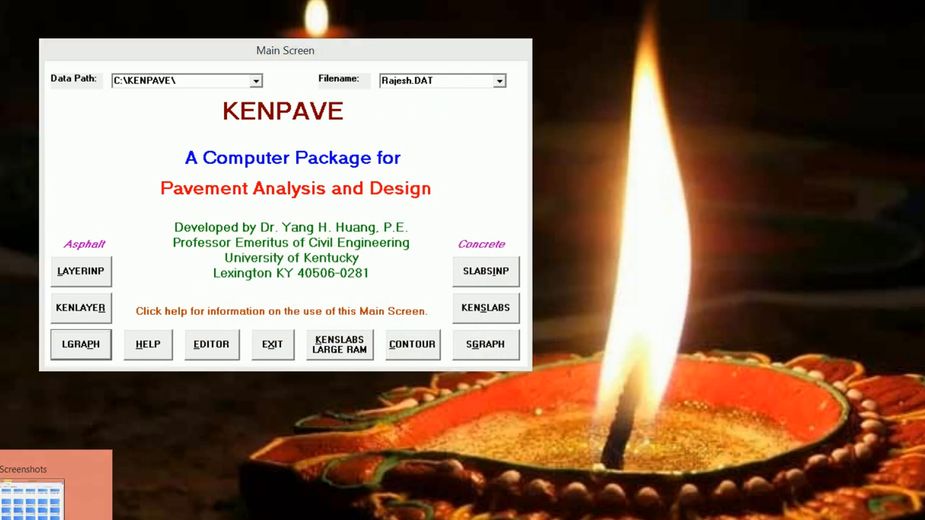
Step: Switch to File Explorer and check the KENPAVE folder for the LAY and TXT output files belonging to the data file
{"action": "left_click", "coordinate": [15, 506]}
{"action": "left_click", "coordinate": [444, 302]}
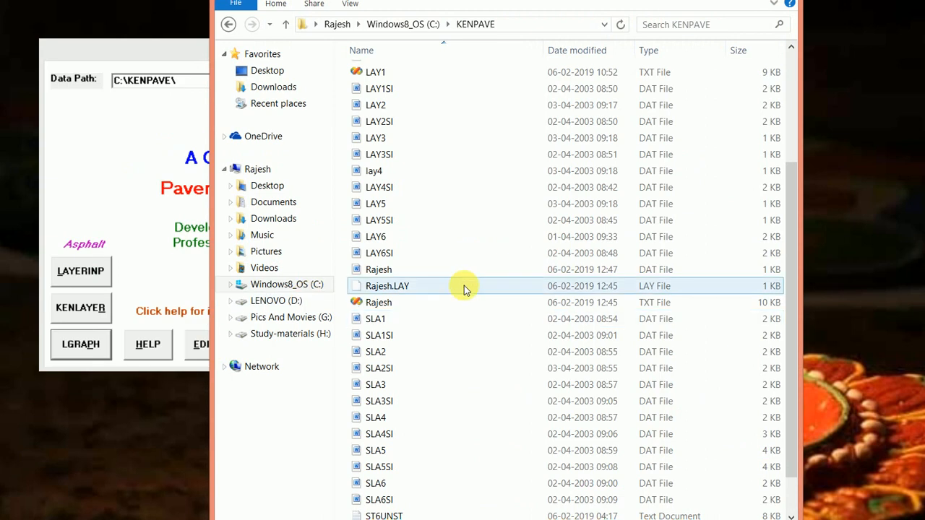
{"action": "left_click", "coordinate": [405, 287]}
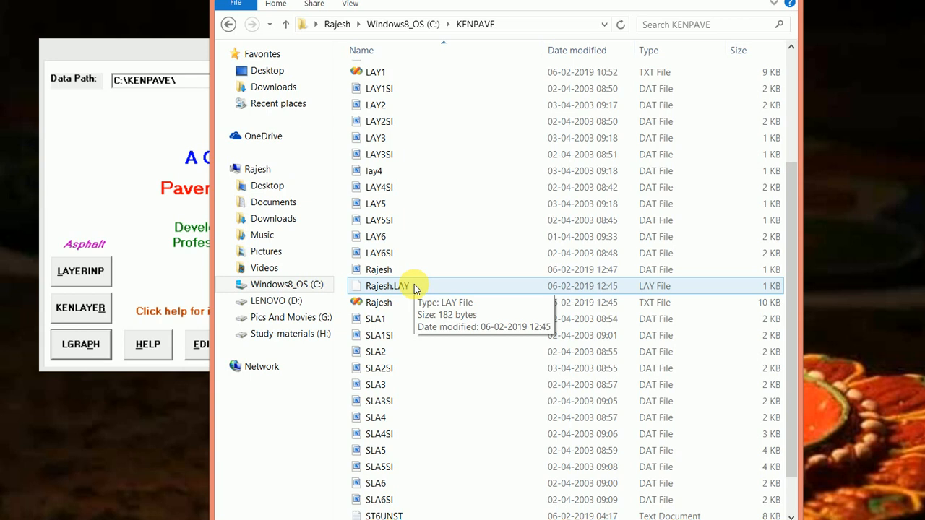
{"action": "left_click", "coordinate": [394, 303]}
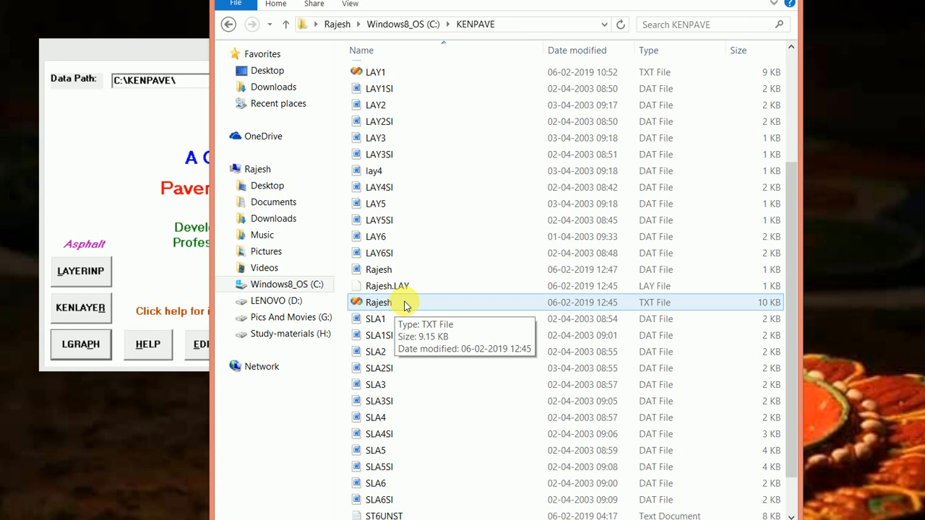
{"action": "left_click", "coordinate": [405, 291]}
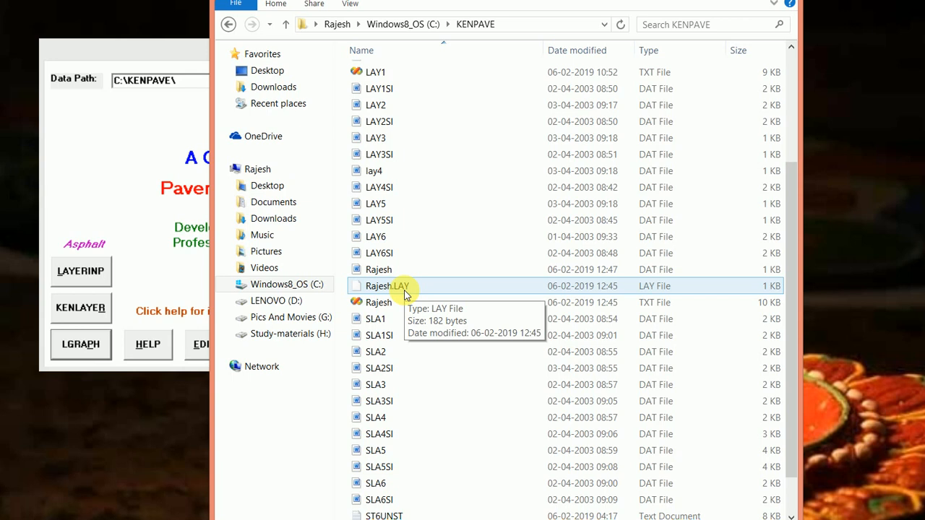
Step: Open the analysis run's 10 KB TXT output file from the KENPAVE folder and move its window fully into view
{"action": "left_click", "coordinate": [399, 307]}
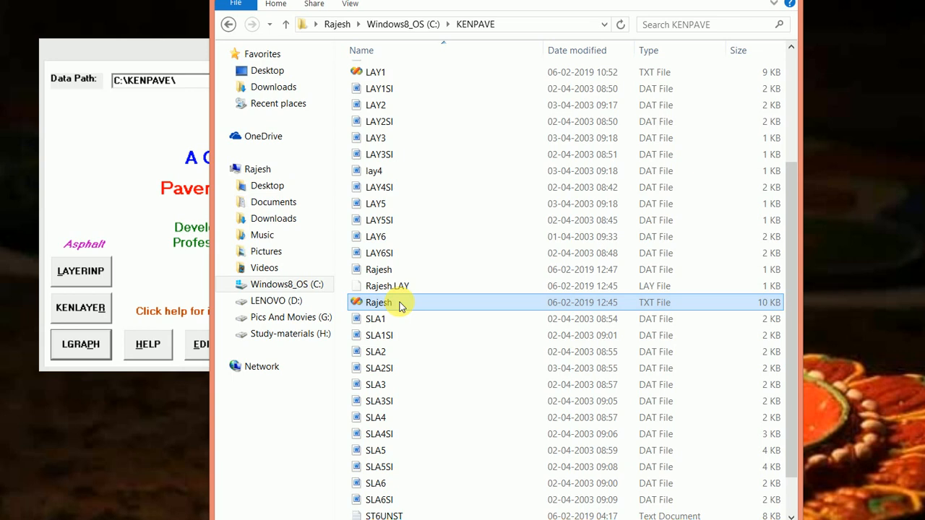
{"action": "double_click", "coordinate": [401, 304]}
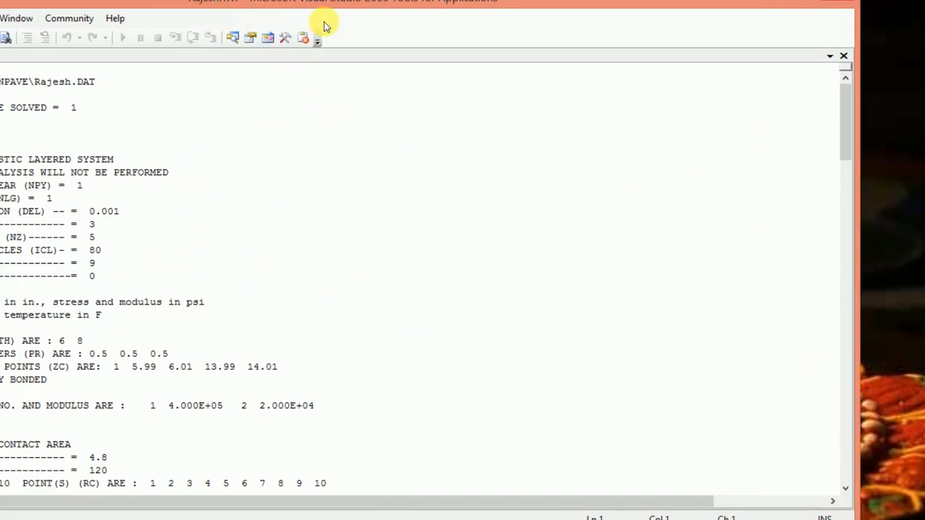
{"action": "left_click_drag", "start_coordinate": [864, 194], "coordinate": [554, 239]}
{"action": "key", "text": "shift+Up"}
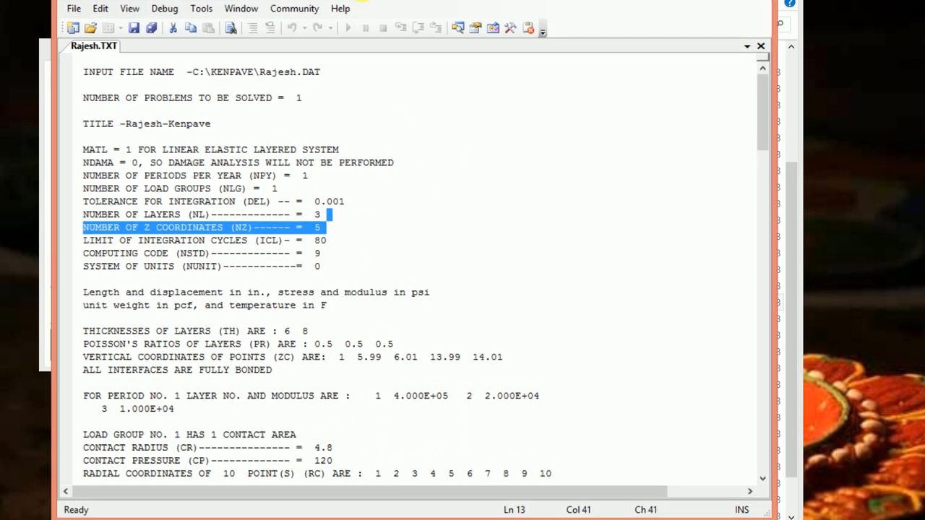
Step: Skim the TXT output file from its input summary through the stress and strain rows and return to its beginning
{"action": "scroll", "coordinate": [228, 180], "scroll_direction": "down", "scroll_amount": 1}
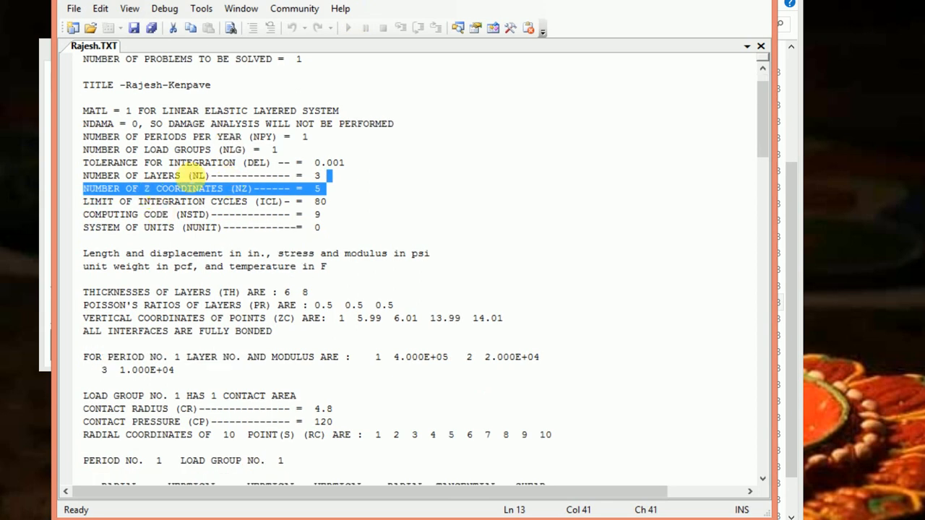
{"action": "scroll", "coordinate": [194, 177], "scroll_direction": "down", "scroll_amount": 3}
{"action": "scroll", "coordinate": [206, 172], "scroll_direction": "down", "scroll_amount": 20}
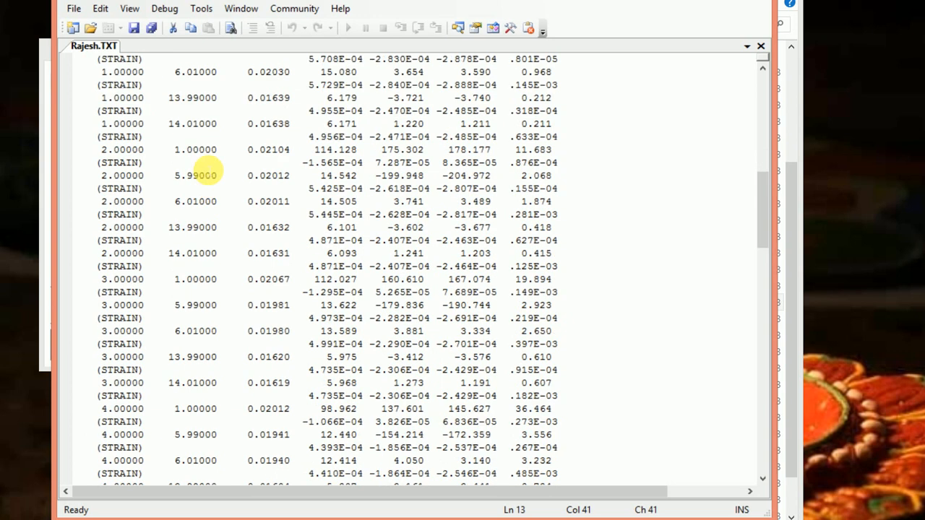
{"action": "scroll", "coordinate": [206, 171], "scroll_direction": "down", "scroll_amount": 17}
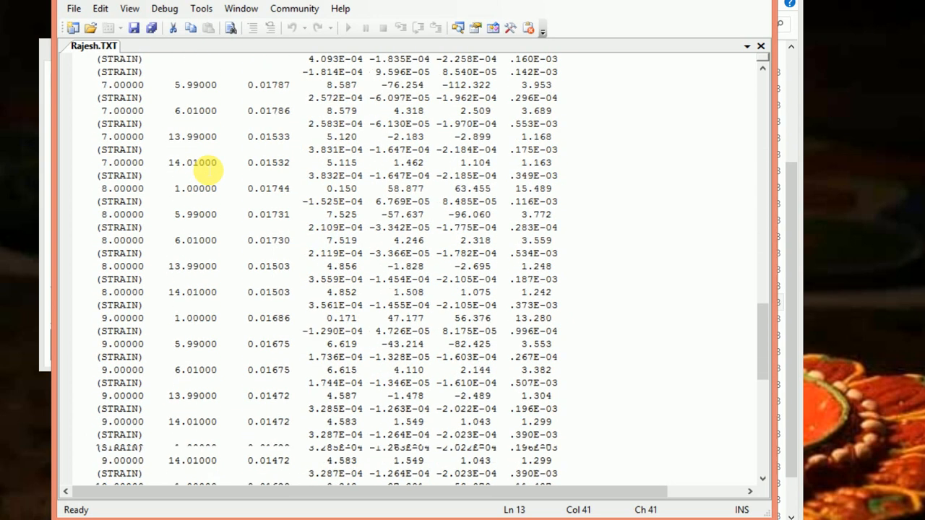
{"action": "scroll", "coordinate": [206, 172], "scroll_direction": "up", "scroll_amount": 5}
{"action": "scroll", "coordinate": [206, 171], "scroll_direction": "up", "scroll_amount": 4}
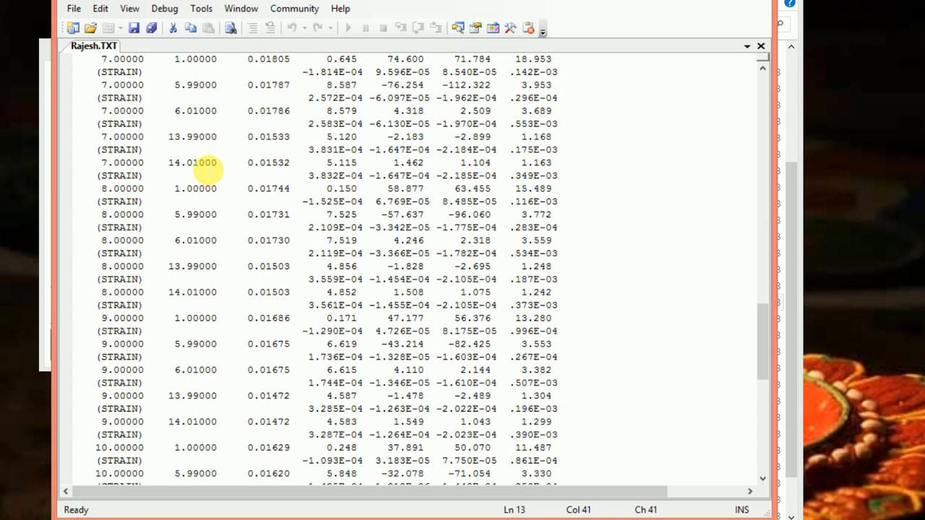
{"action": "scroll", "coordinate": [206, 171], "scroll_direction": "up", "scroll_amount": 4}
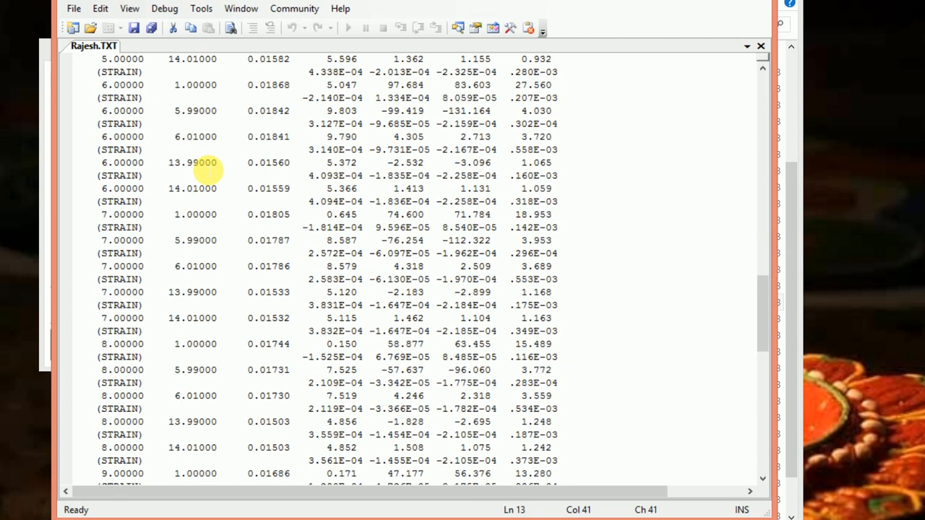
{"action": "scroll", "coordinate": [206, 171], "scroll_direction": "up", "scroll_amount": 16}
{"action": "scroll", "coordinate": [206, 170], "scroll_direction": "up", "scroll_amount": 11}
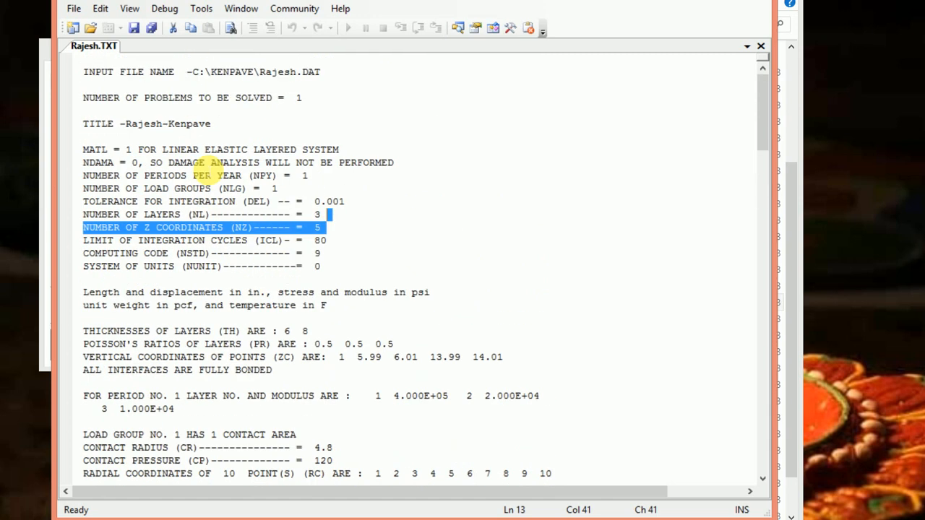
Step: Examine the layer and load data, and the displacement, stress and strain table for radial coordinates 1 to 10
{"action": "left_click", "coordinate": [498, 216]}
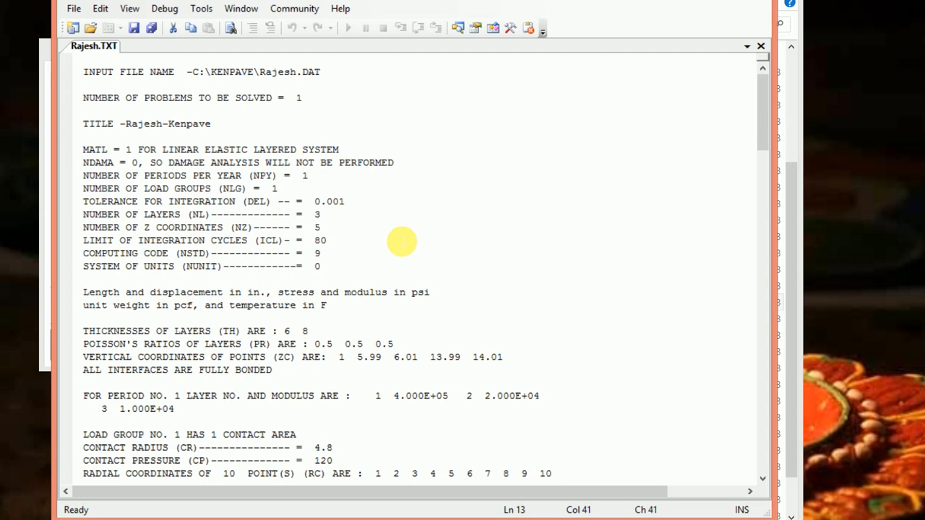
{"action": "scroll", "coordinate": [402, 242], "scroll_direction": "down", "scroll_amount": 3}
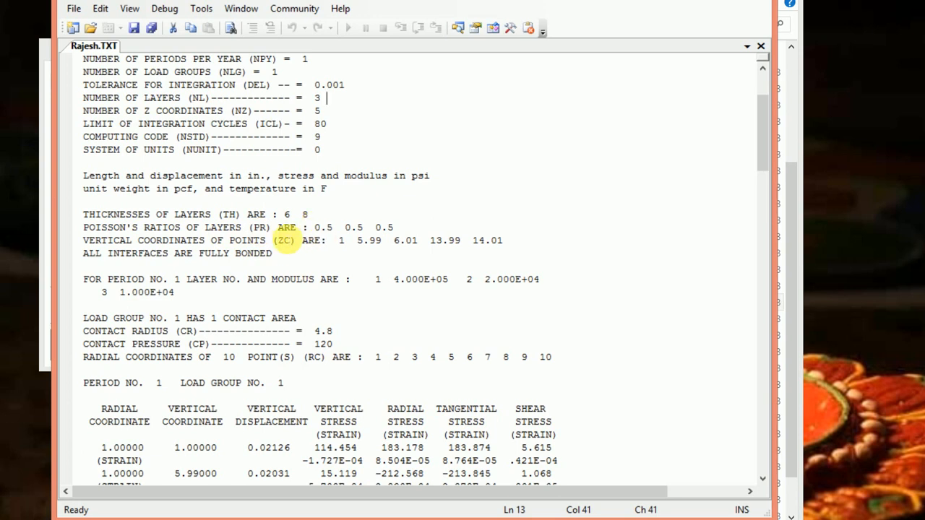
{"action": "scroll", "coordinate": [332, 270], "scroll_direction": "down", "scroll_amount": 1}
{"action": "scroll", "coordinate": [334, 270], "scroll_direction": "down", "scroll_amount": 1}
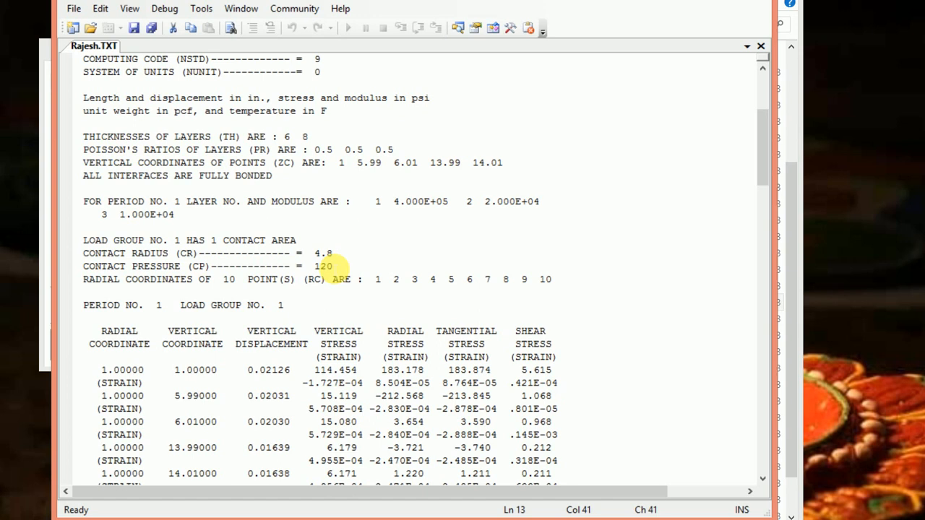
{"action": "scroll", "coordinate": [334, 270], "scroll_direction": "down", "scroll_amount": 1}
{"action": "scroll", "coordinate": [334, 269], "scroll_direction": "down", "scroll_amount": 2}
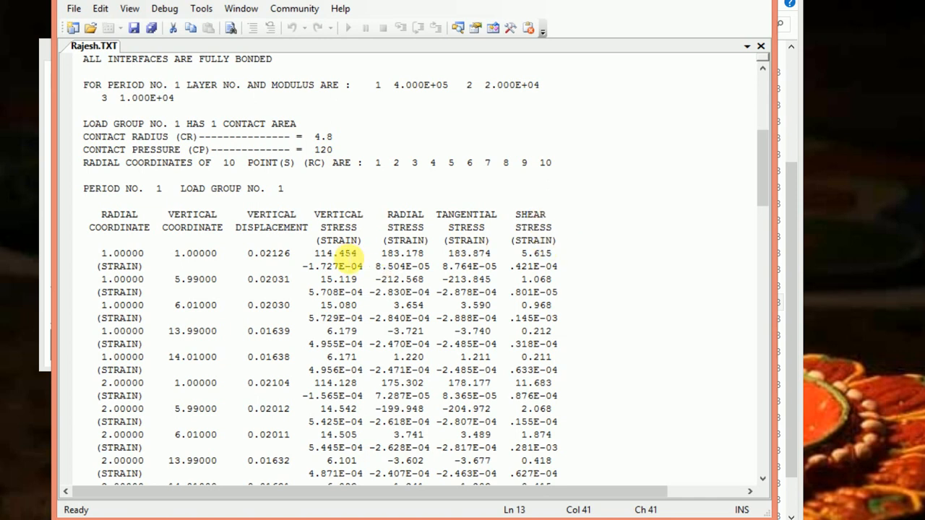
{"action": "scroll", "coordinate": [337, 292], "scroll_direction": "down", "scroll_amount": 1}
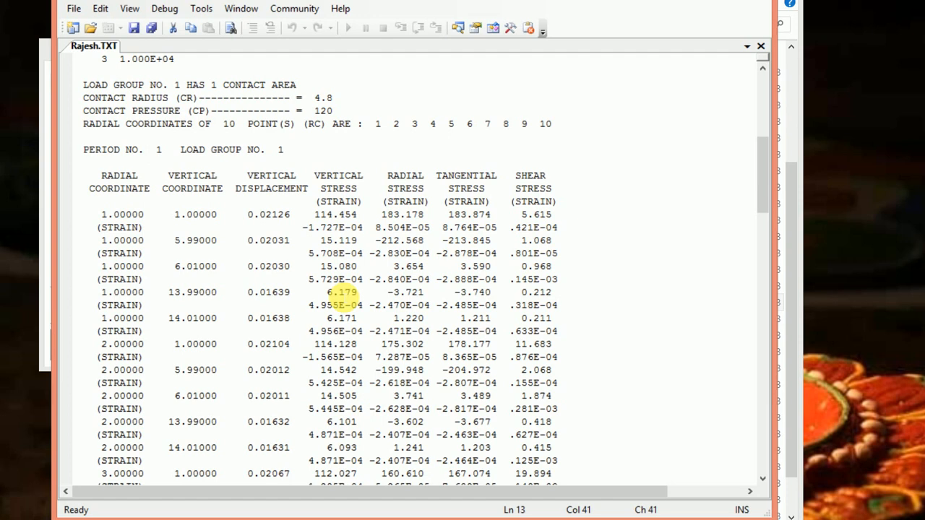
{"action": "scroll", "coordinate": [343, 293], "scroll_direction": "down", "scroll_amount": 3}
{"action": "scroll", "coordinate": [345, 298], "scroll_direction": "down", "scroll_amount": 15}
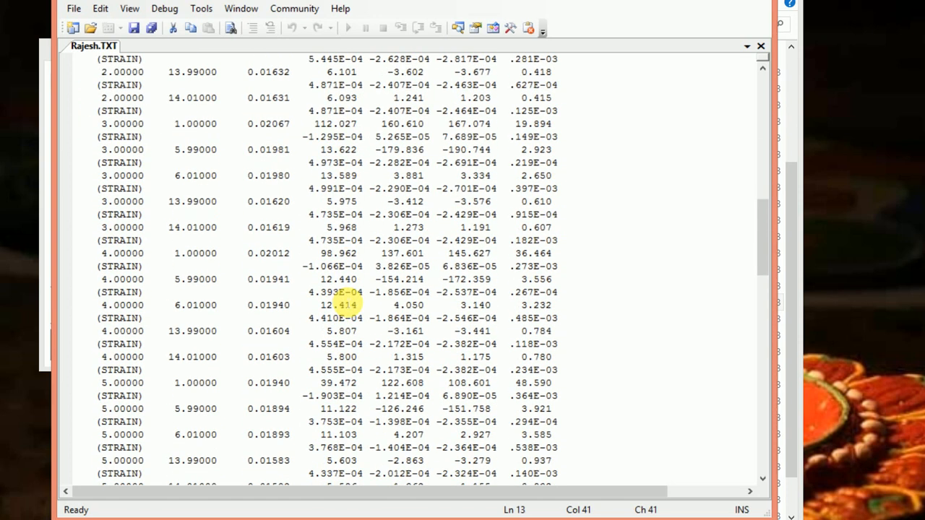
{"action": "scroll", "coordinate": [345, 298], "scroll_direction": "down", "scroll_amount": 14}
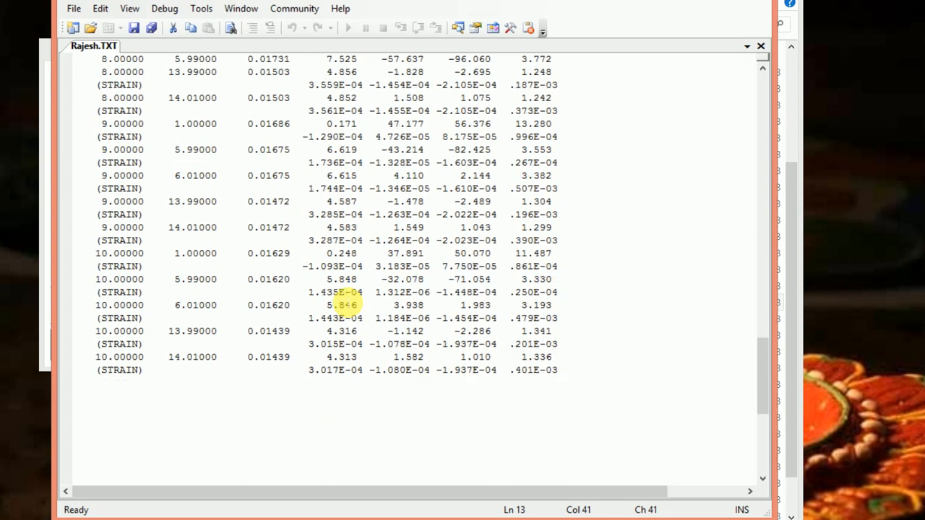
{"action": "scroll", "coordinate": [348, 302], "scroll_direction": "down", "scroll_amount": 3}
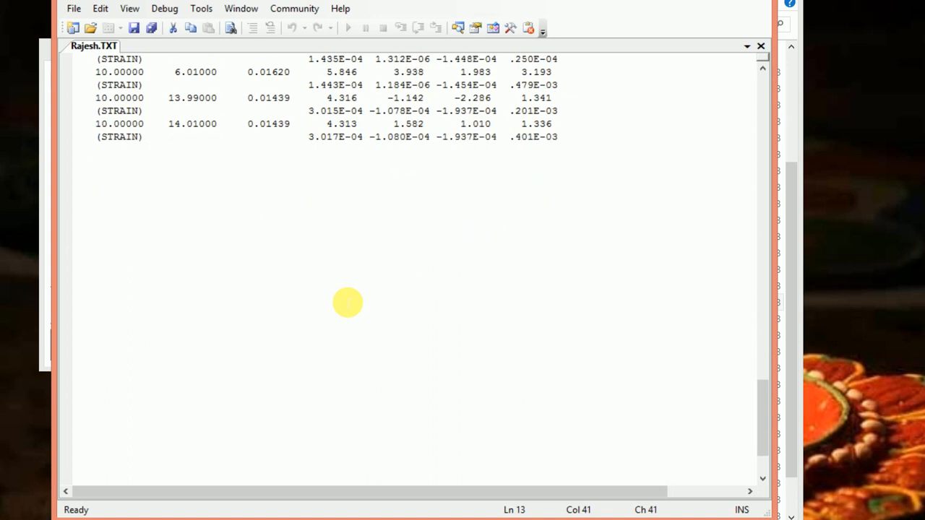
{"action": "scroll", "coordinate": [348, 302], "scroll_direction": "down", "scroll_amount": 3}
{"action": "scroll", "coordinate": [347, 301], "scroll_direction": "up", "scroll_amount": 20}
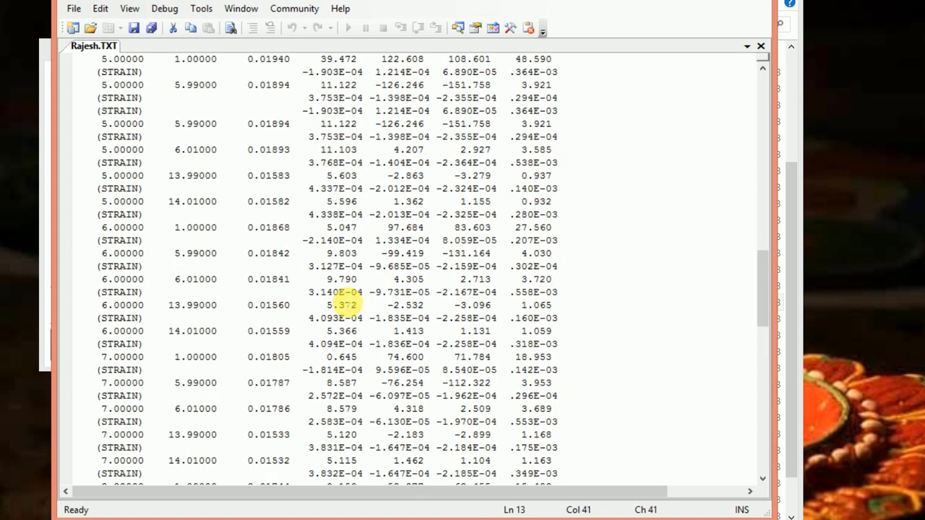
{"action": "scroll", "coordinate": [345, 298], "scroll_direction": "up", "scroll_amount": 20}
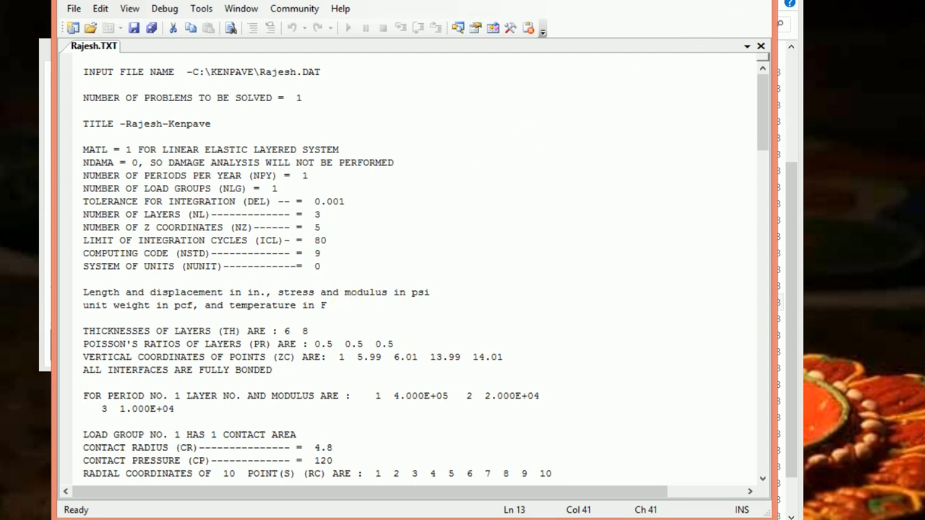
Step: Close the TXT output file and the KENPAVE folder window to return to the KENPAVE Main Screen
{"action": "left_click_drag", "start_coordinate": [474, 0], "coordinate": [471, 0]}
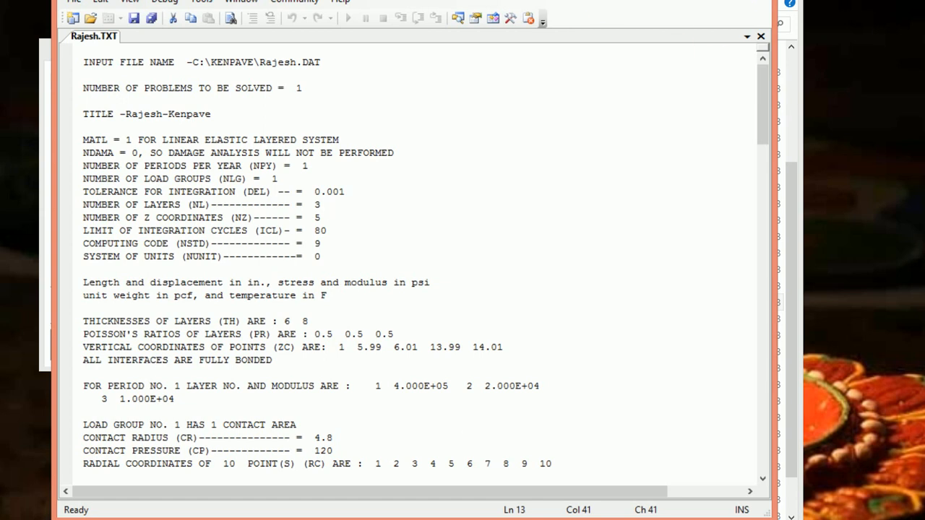
{"action": "left_click", "coordinate": [754, 1]}
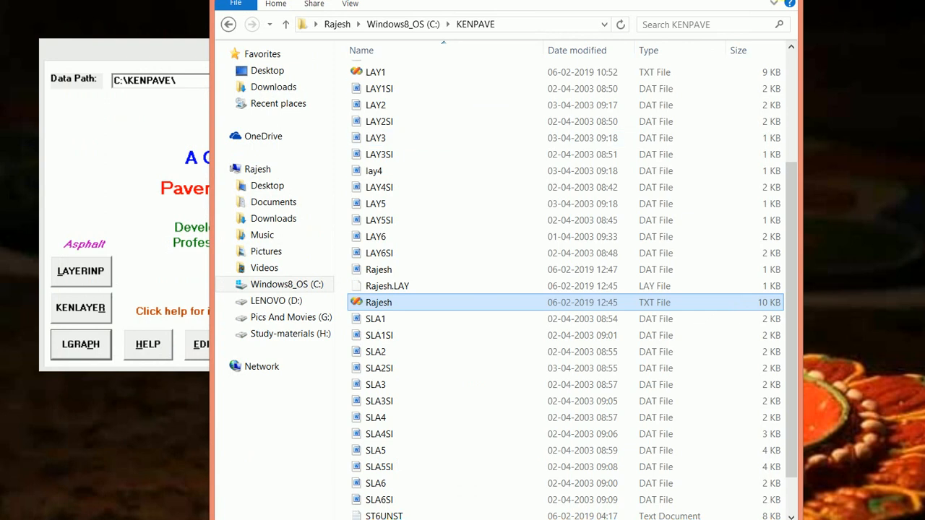
{"action": "left_click", "coordinate": [745, 1]}
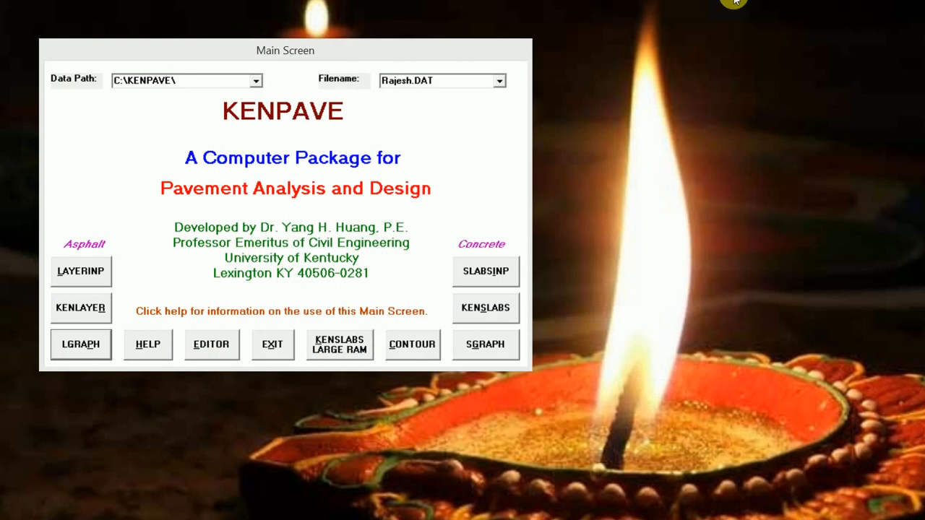